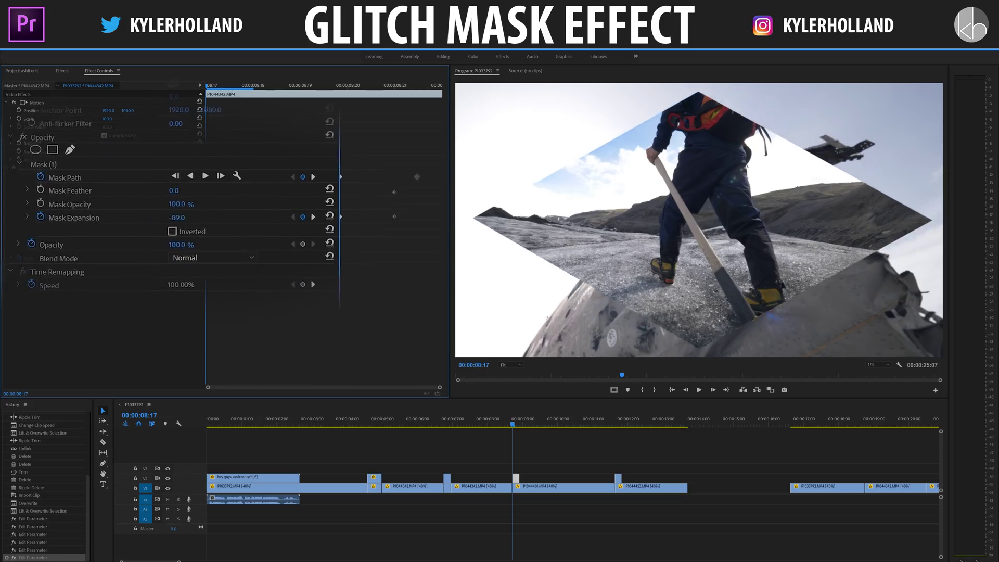
drag(182, 189, 566, 190)
drag(187, 204, 135, 204)
Play back clip P1033792.MP4 and review its cut to P1044342.MP4
key(space)
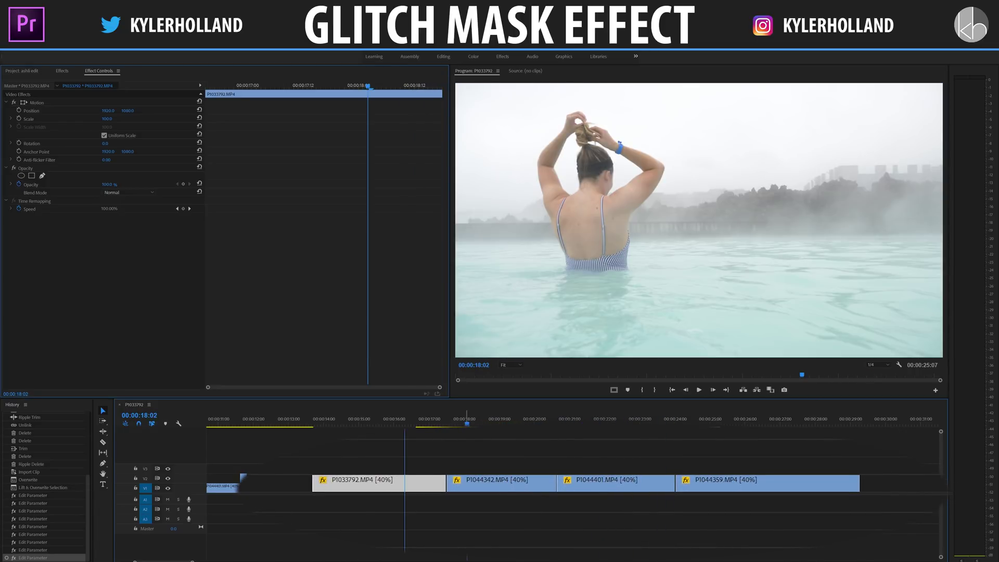
key(space)
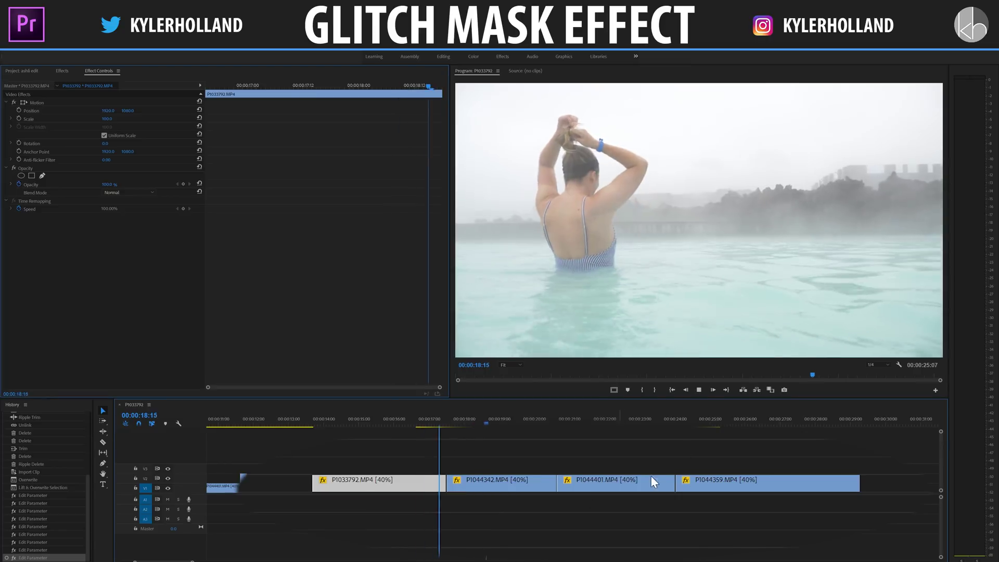
key(space)
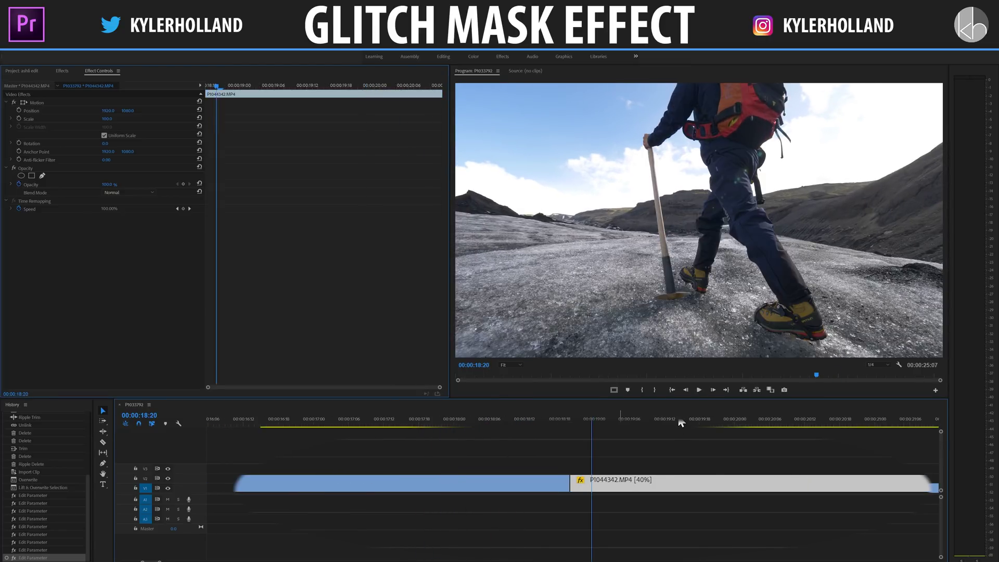
Move clip P1033792.MP4 up one track and extend its end five frames over the start of P1044342.MP4, to 00:00:18:23
key(Left)
key(Left)
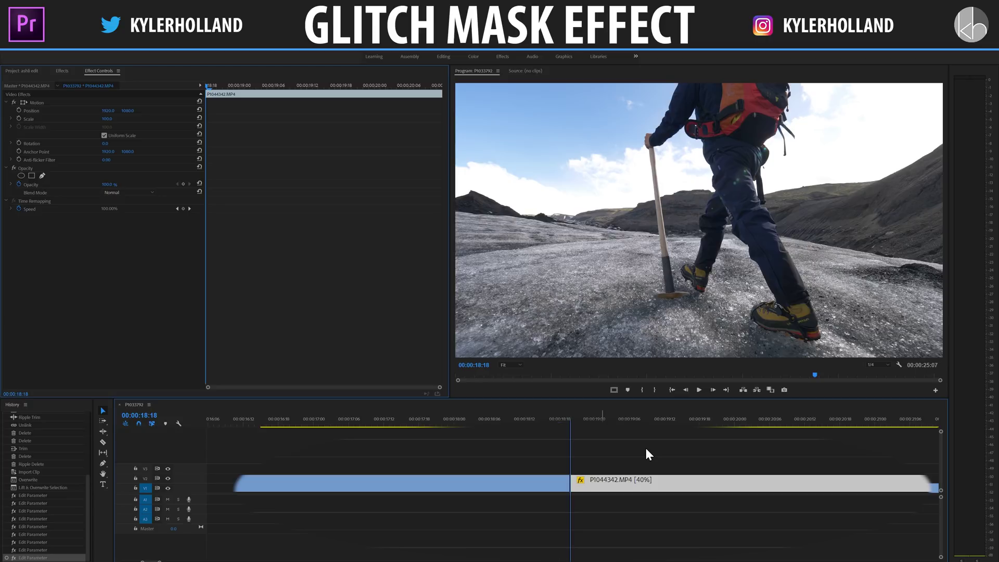
key(shift+Right)
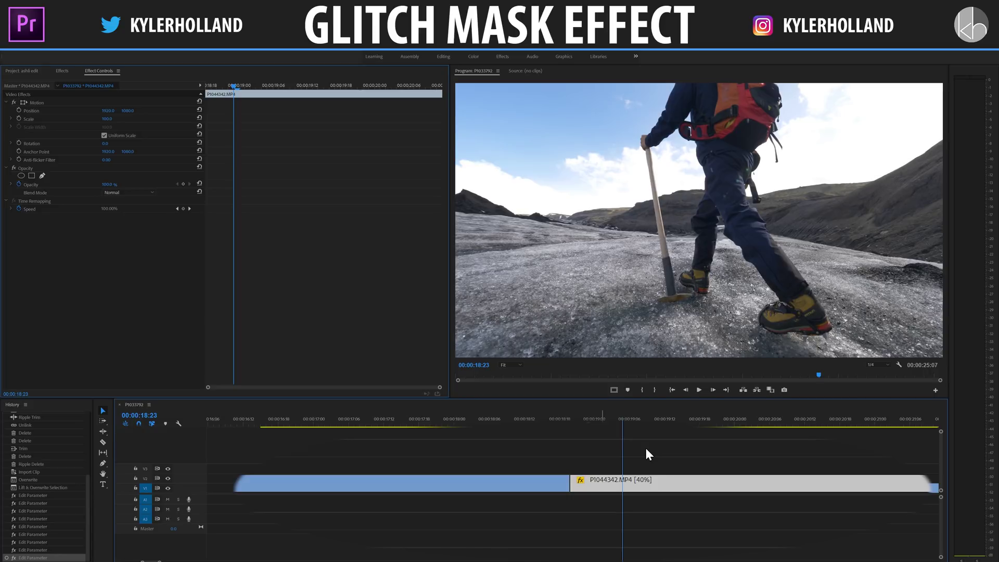
click(541, 481)
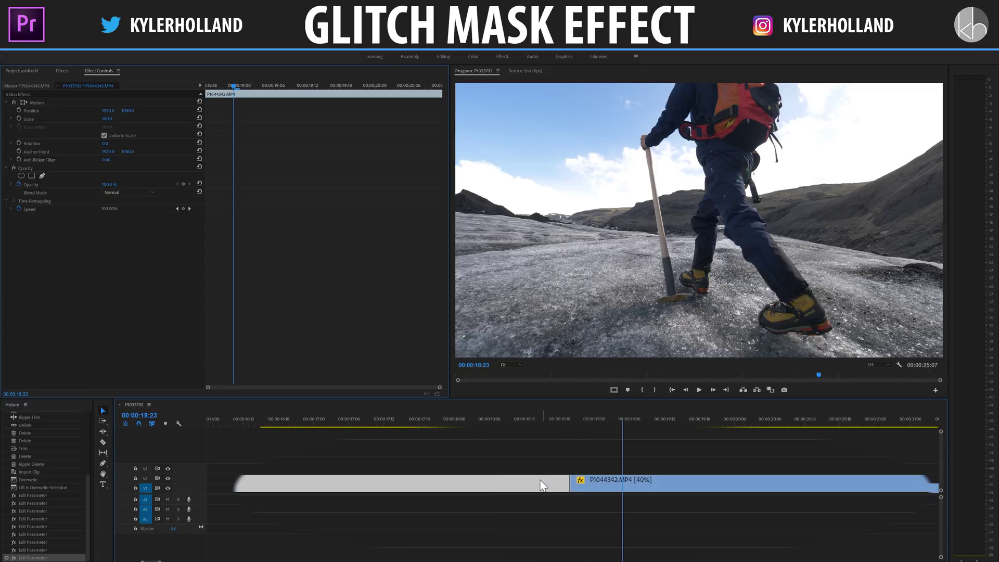
drag(540, 485, 638, 469)
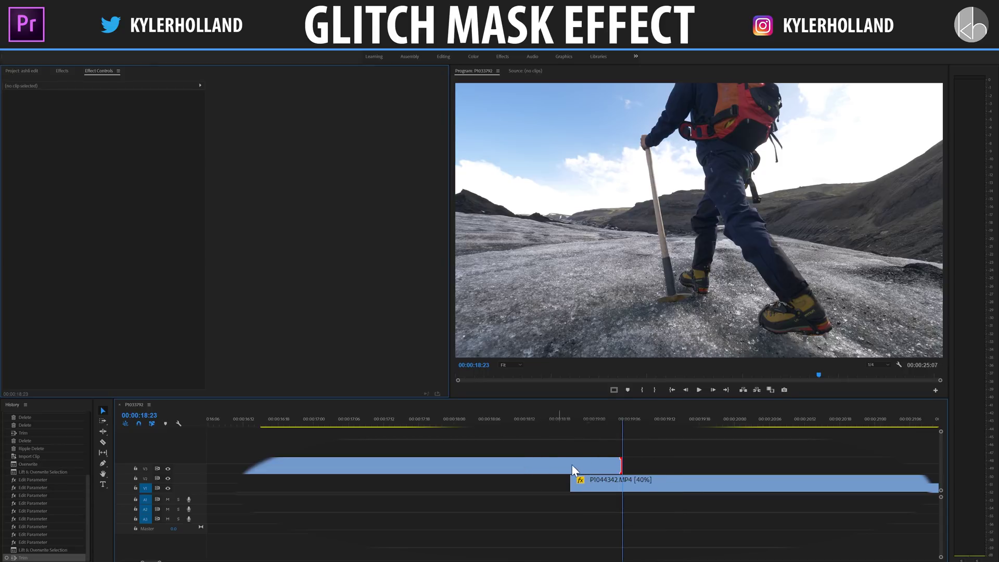
Cut the extended P1033792.MP4 clip where P1044342.MP4 starts and select the short overlapping piece
click(558, 471)
right_click(558, 472)
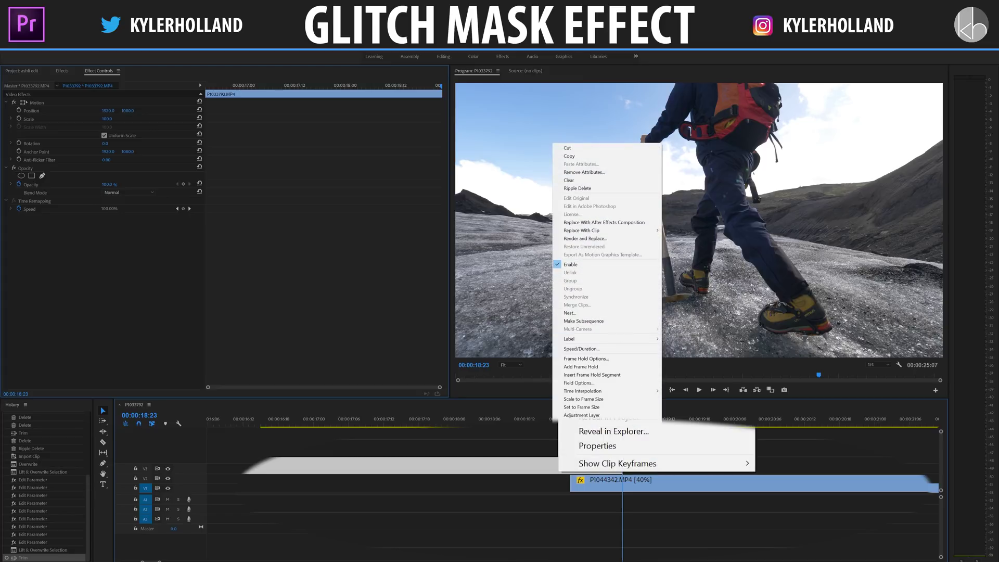
click(871, 457)
click(554, 466)
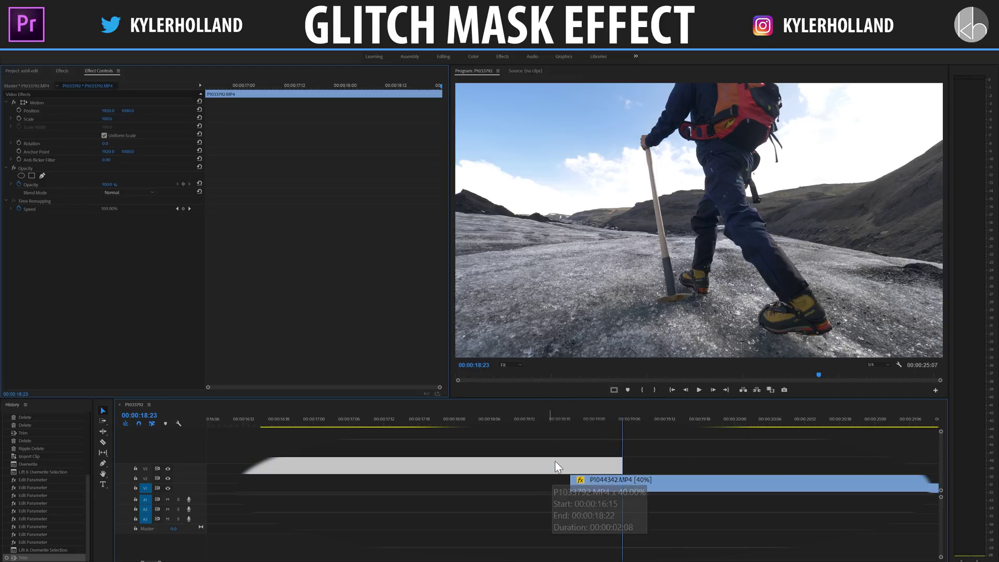
key(c)
click(571, 466)
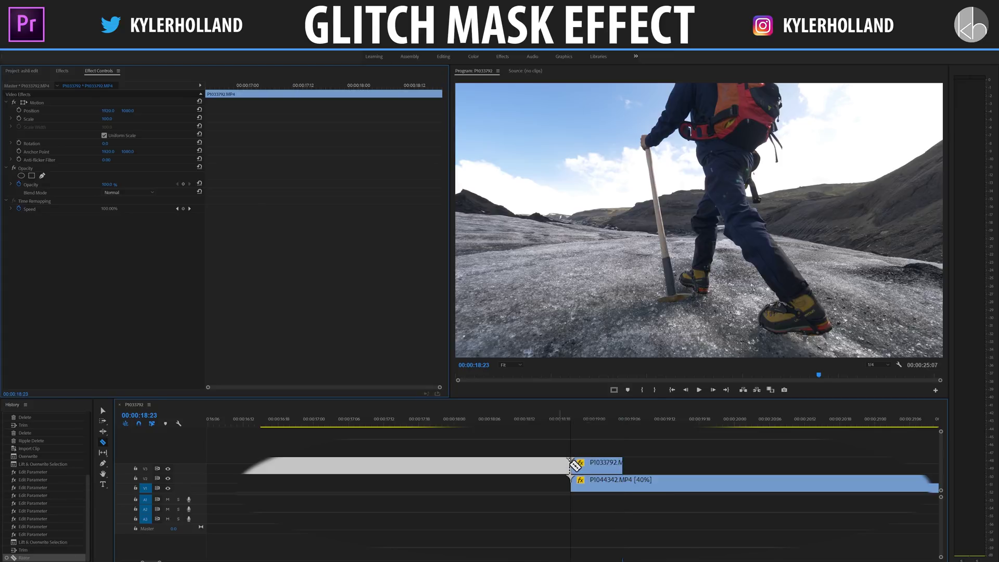
key(v)
click(585, 469)
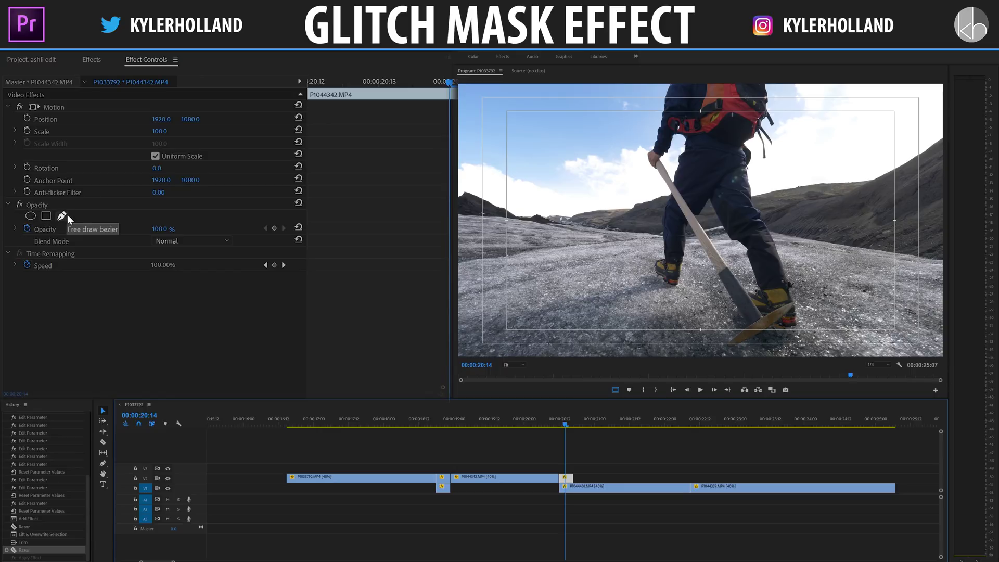
Try the Screen and Hard Light blend modes on the short overlapping P1044342.MP4 piece and restore Normal
mouse_move(164, 231)
mouse_down()
mouse_move(123, 230)
mouse_move(169, 237)
mouse_up()
click(171, 239)
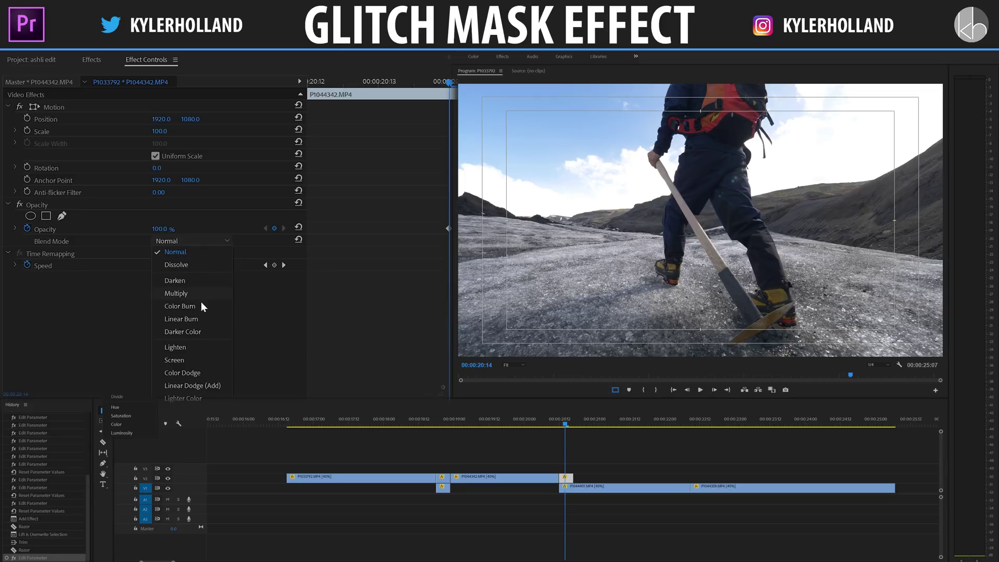
click(190, 364)
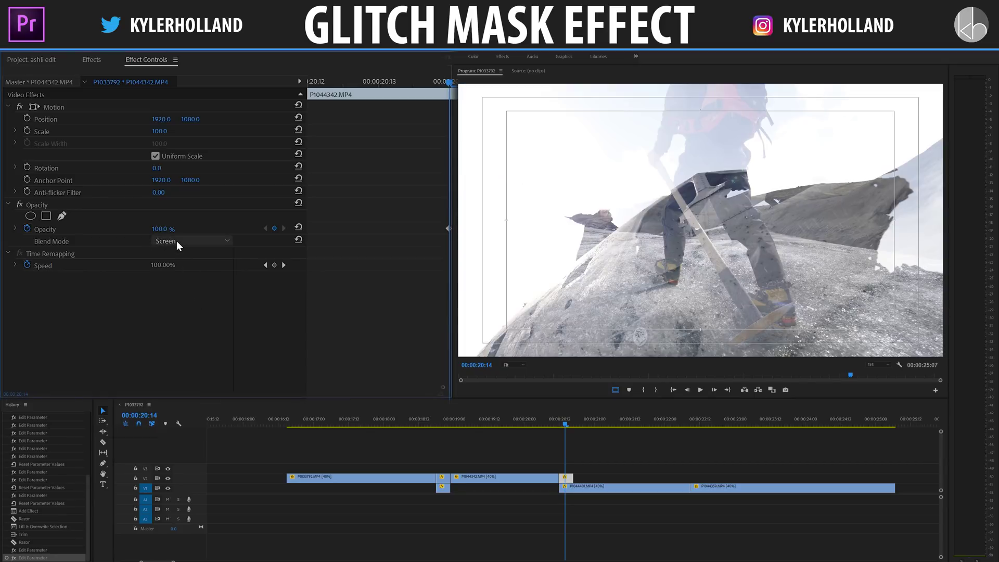
click(177, 241)
click(119, 326)
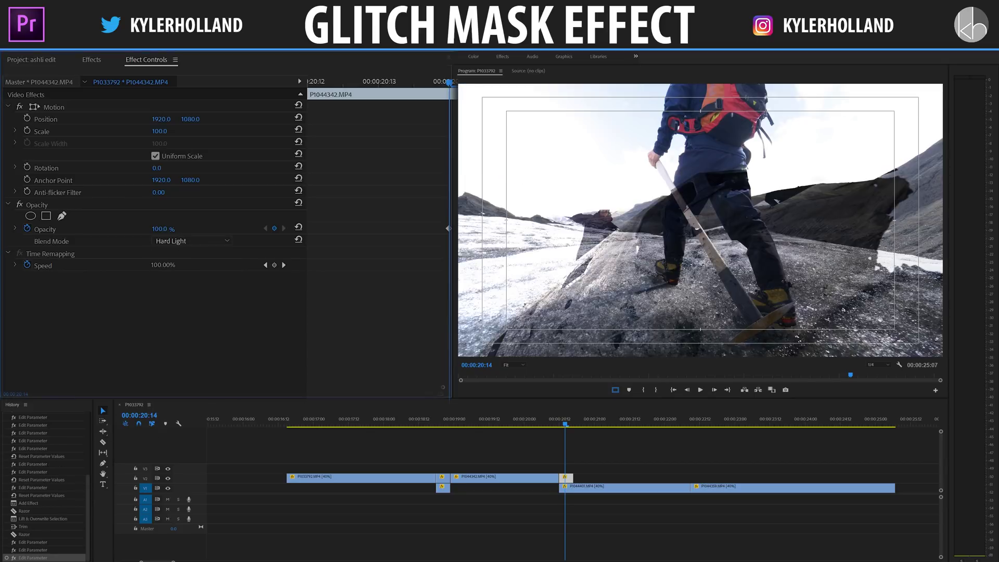
click(175, 240)
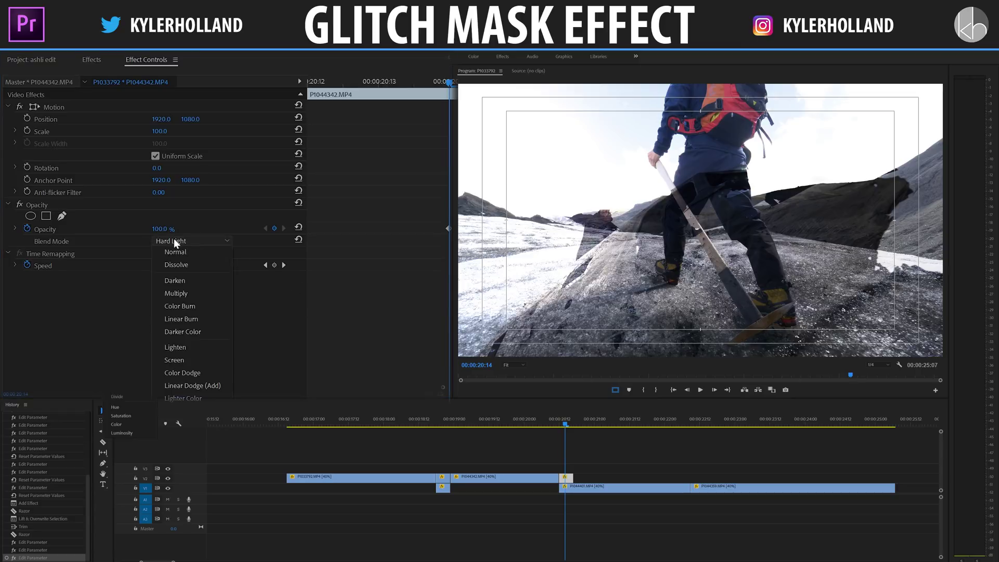
click(203, 252)
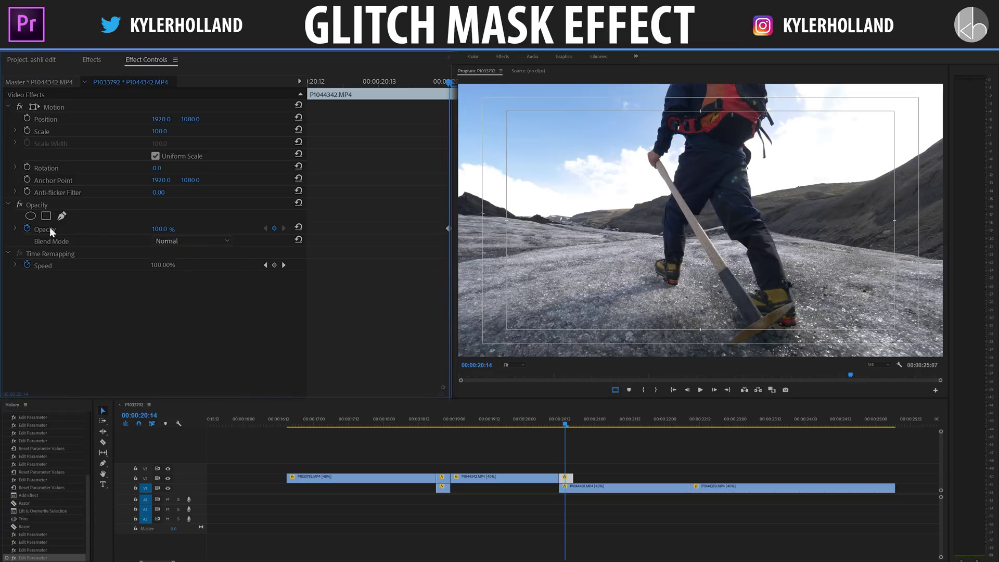
Turn off opacity animation on the overlapping P1044342.MP4 piece and delete its keyframes
click(27, 228)
key(Return)
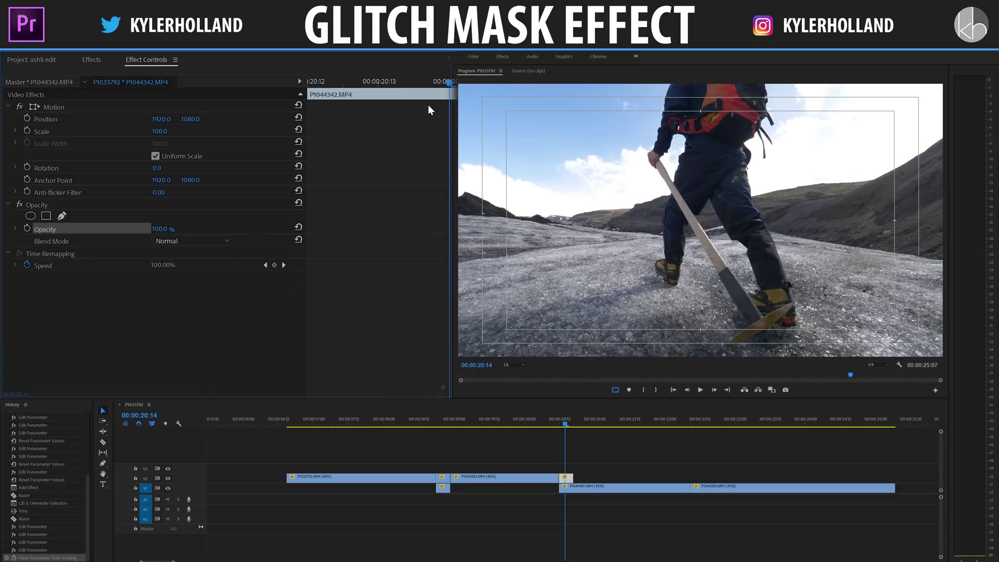
Add a rectangular opacity mask to the overlapping P1044342.MP4 piece at its first frame, 00:00:20:12
key(Left)
key(Left)
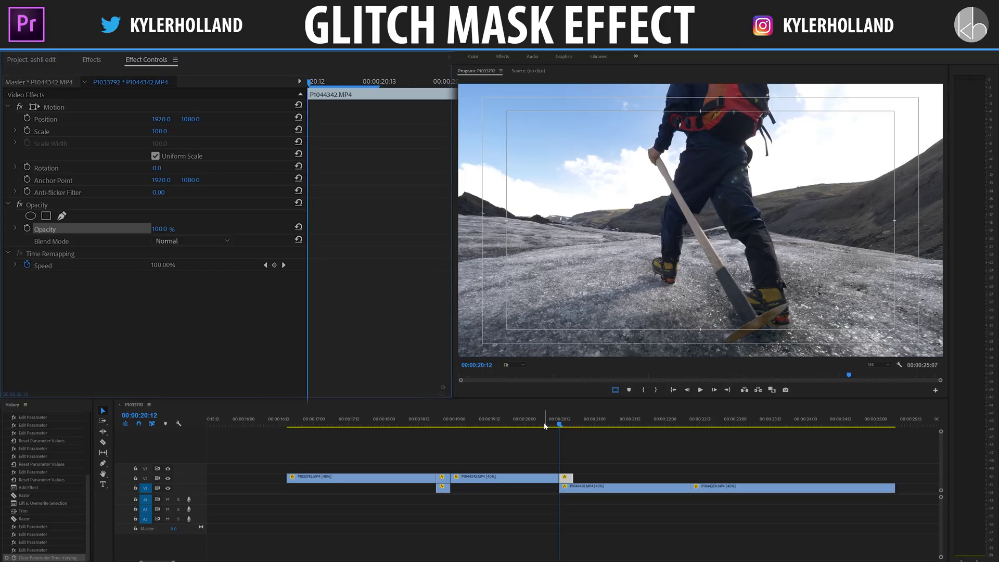
click(614, 467)
key(=)
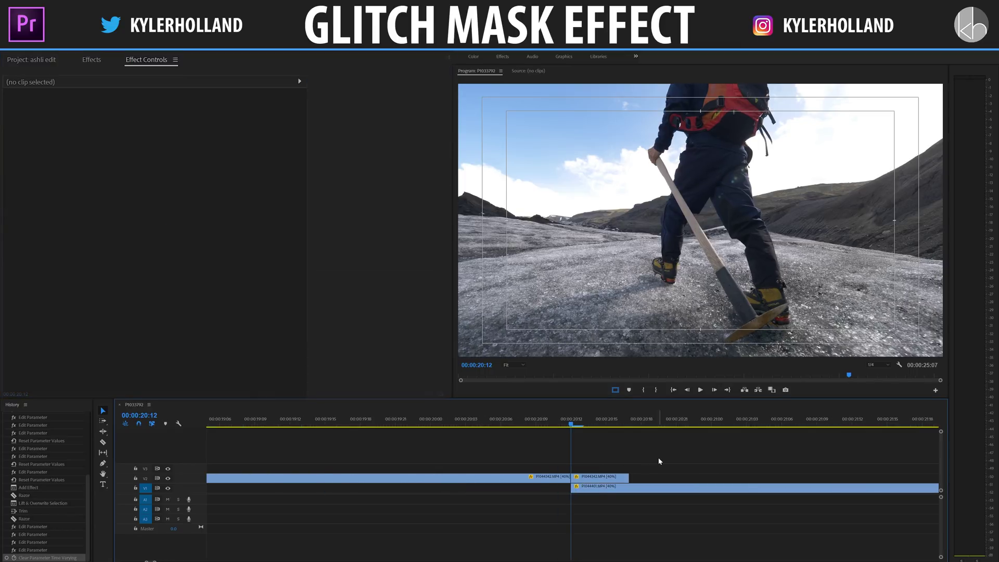
key(=)
click(615, 478)
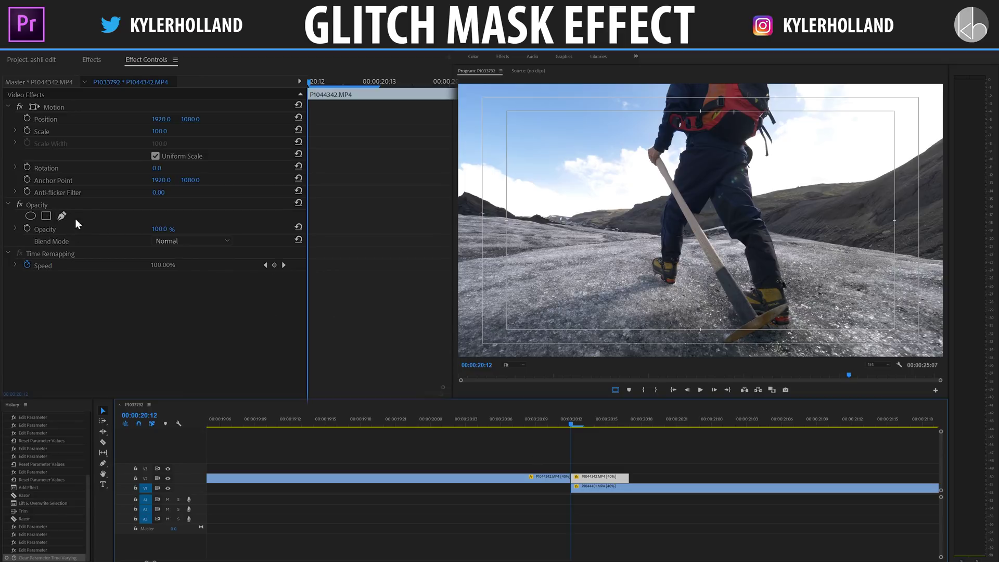
click(49, 217)
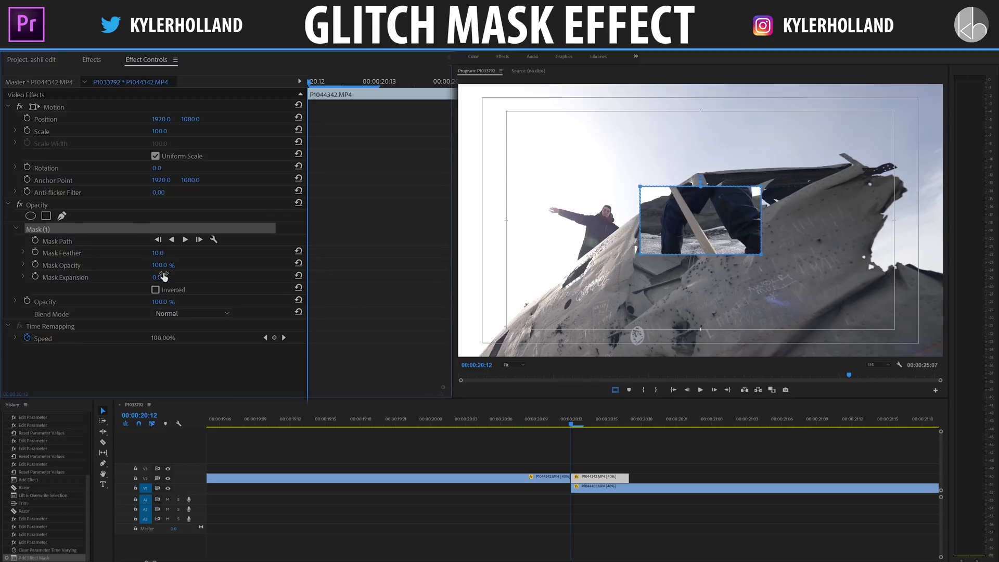
Try reshaping the rectangular mask by pulling two of its corners outward, and undo the changes
click(77, 240)
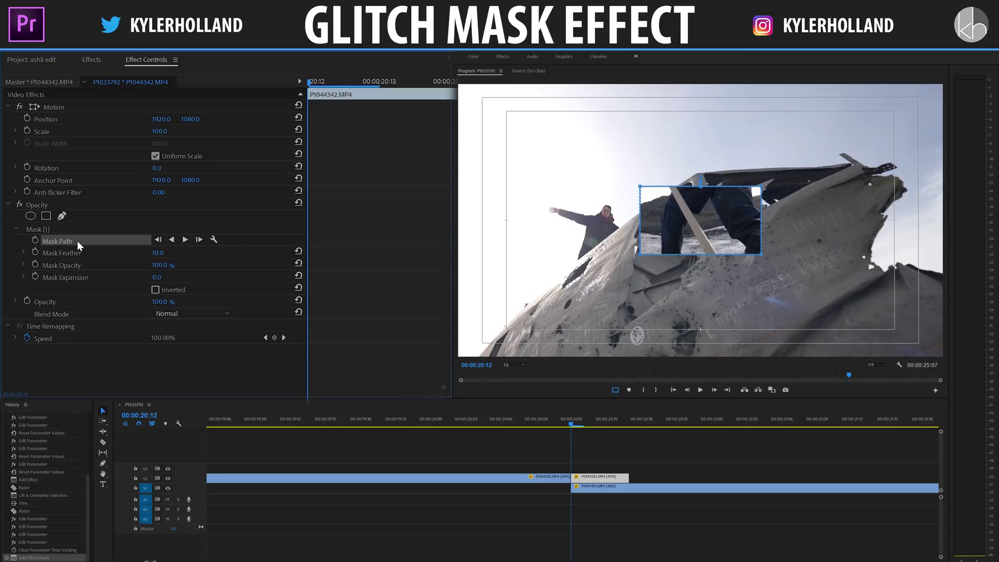
click(641, 257)
drag(641, 255, 526, 322)
drag(639, 187, 631, 169)
key(ctrl+z)
key(ctrl+z)
key(ctrl+z)
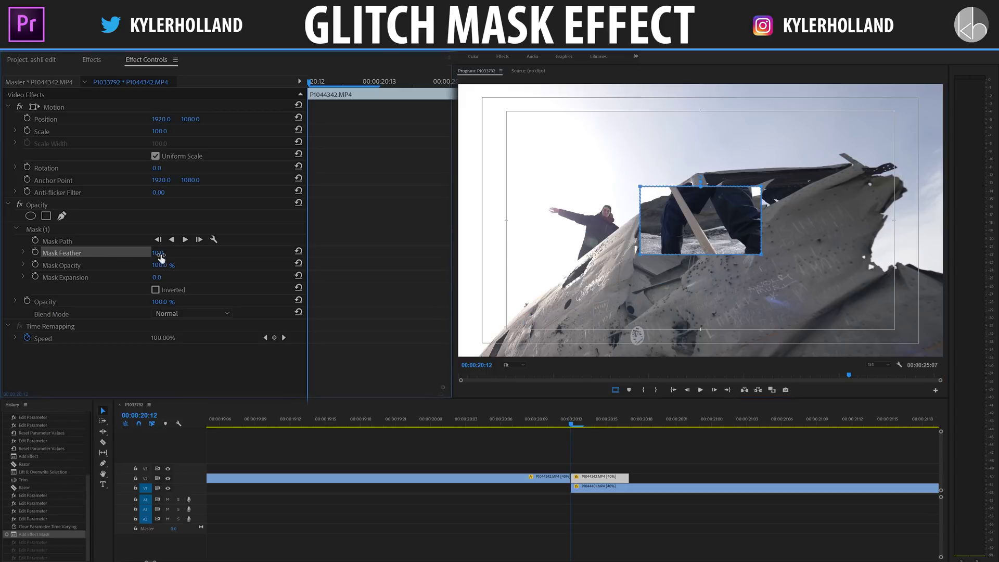
Experiment with the mask's feather and expansion, and leave both values at 0
drag(162, 253, 493, 253)
drag(296, 253, 232, 253)
drag(232, 253, 206, 277)
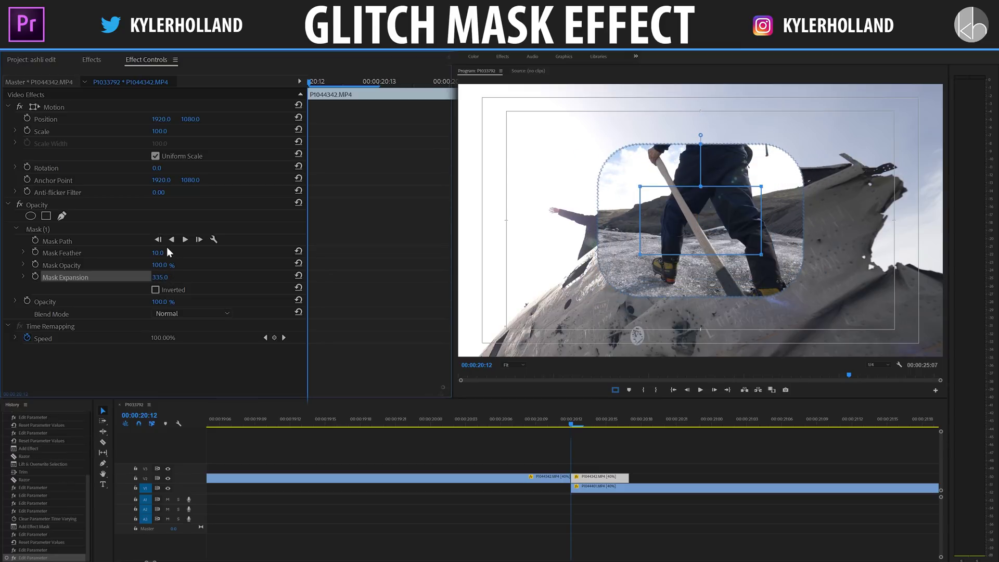
drag(158, 253, 118, 281)
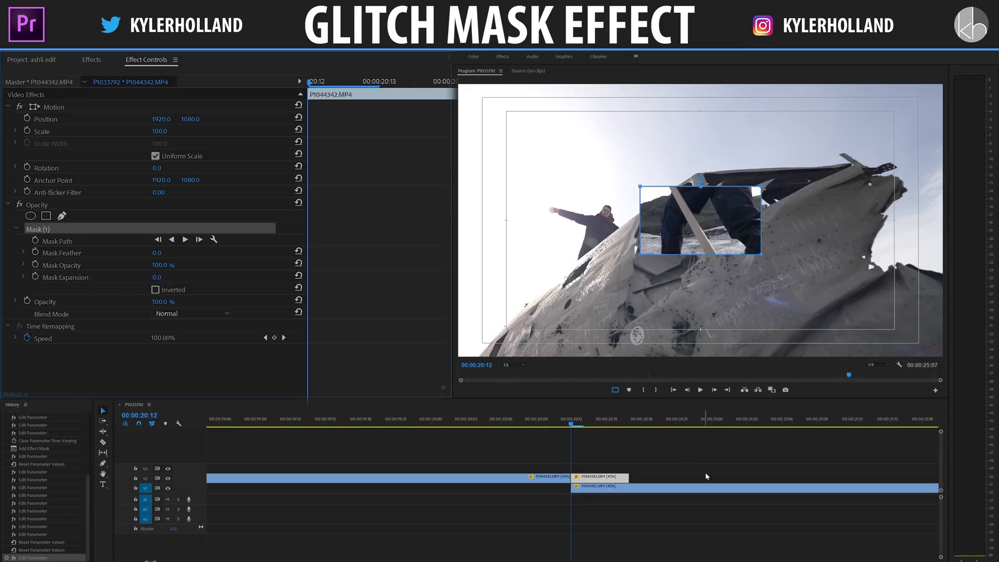
Play back the sequence from 00:00:20:01 to review the masked overlap between the two clips
click(706, 476)
click(605, 482)
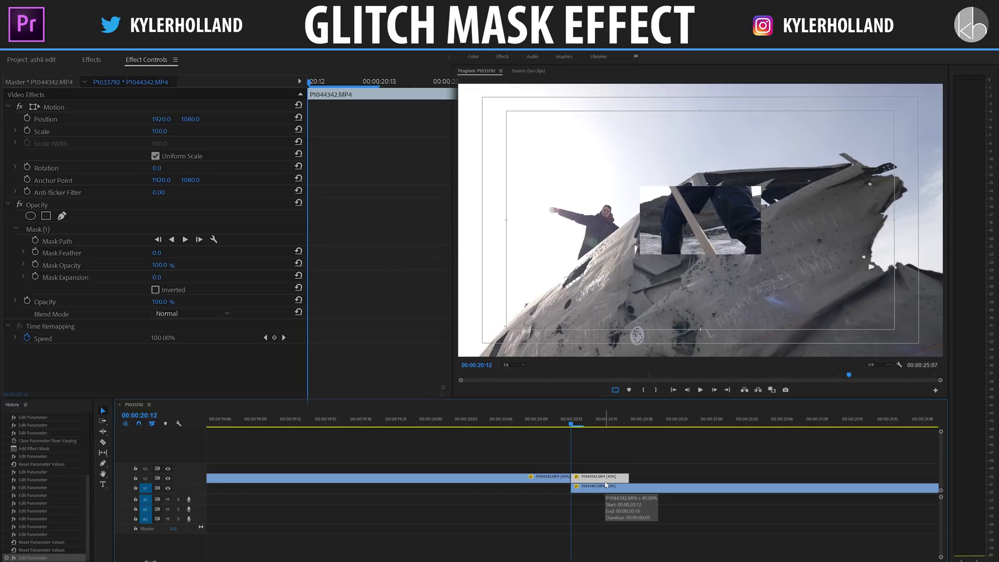
click(442, 422)
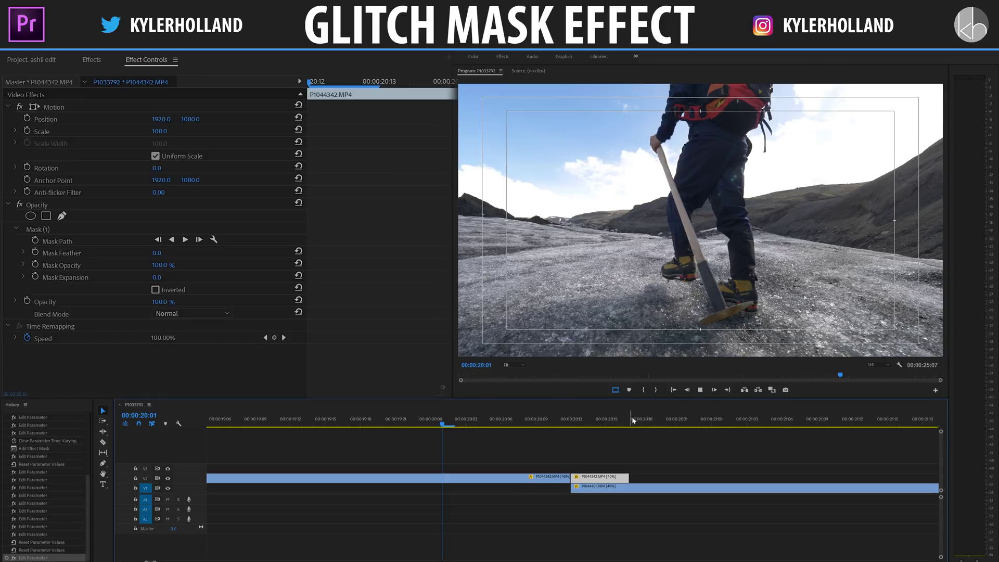
key(space)
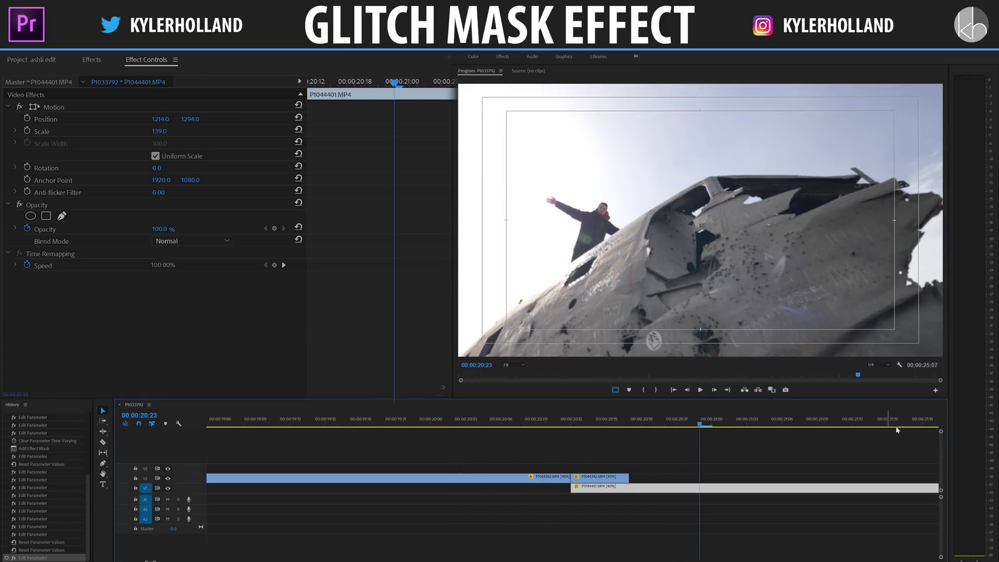
Select the mask at 00:00:20:13 and review the program monitor's available controls in the Button Editor
click(582, 421)
click(60, 229)
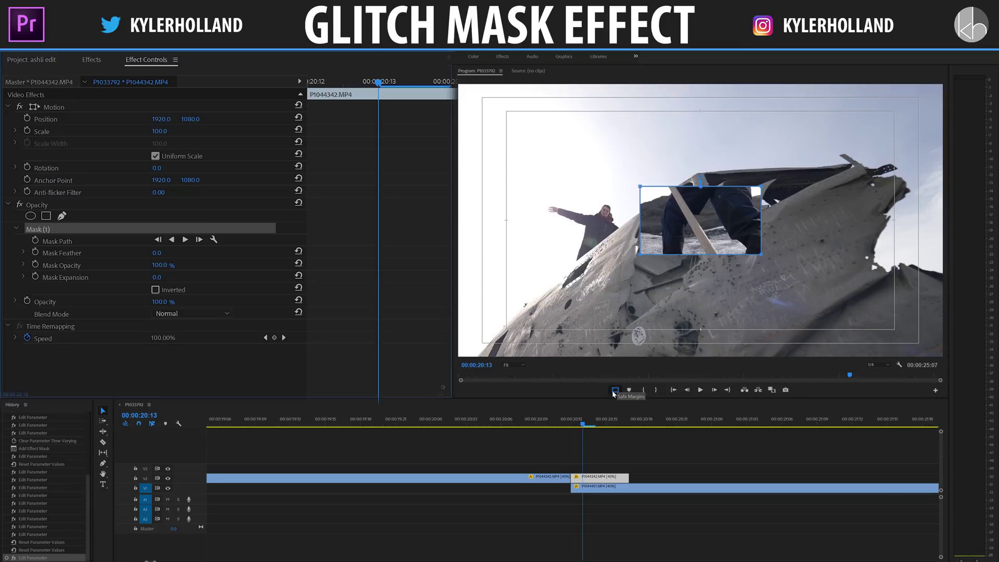
click(936, 390)
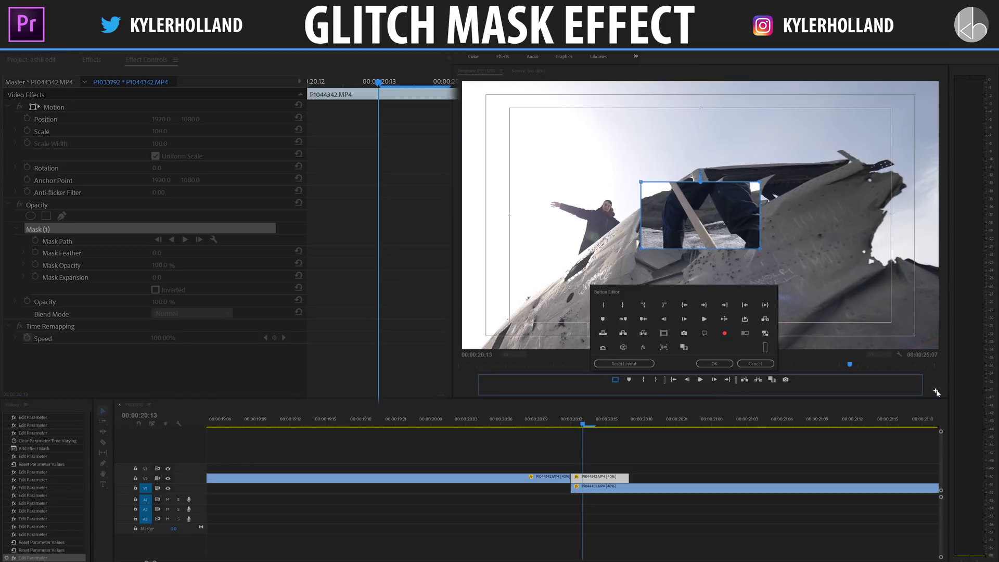
click(715, 363)
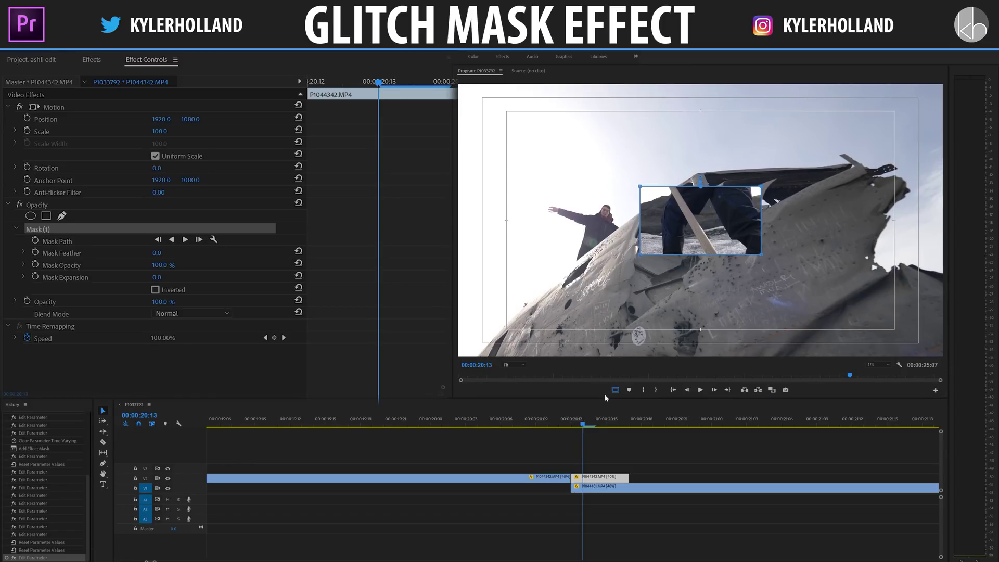
Turn on Mask Path animation at 00:00:20:12, the first frame of the short overlapping piece
key(Left)
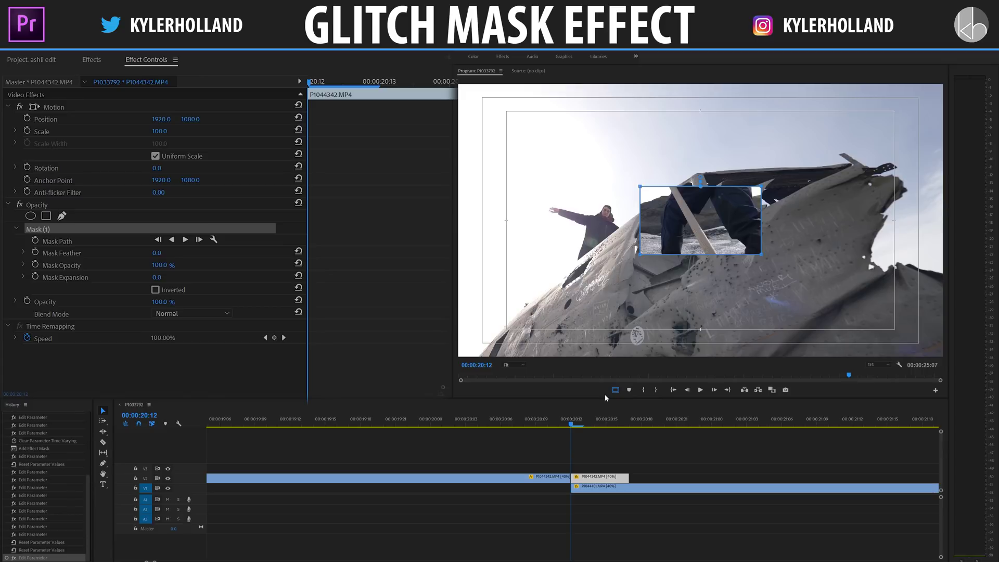
mouse_move(572, 425)
mouse_down()
mouse_move(583, 424)
mouse_move(572, 424)
mouse_up()
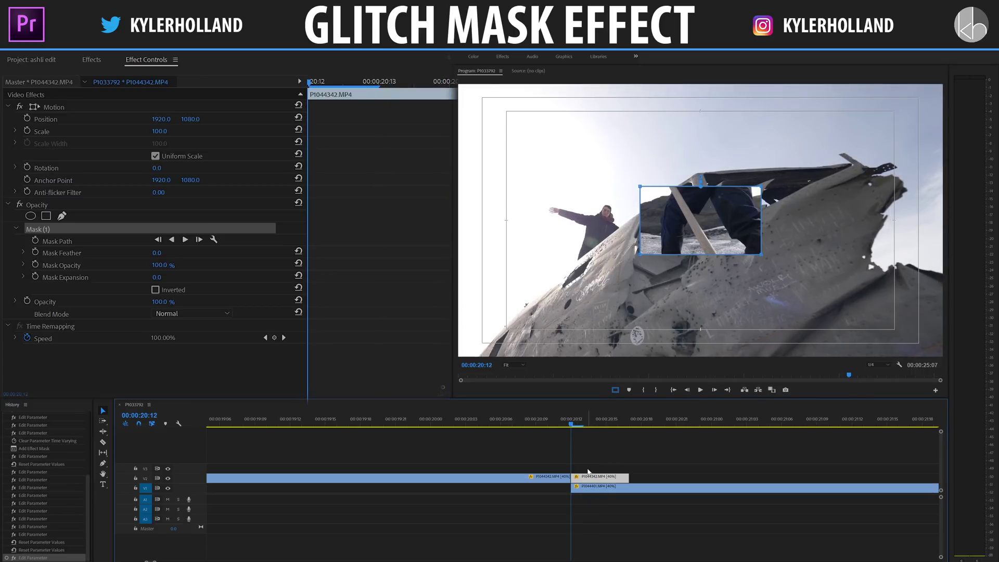
click(46, 230)
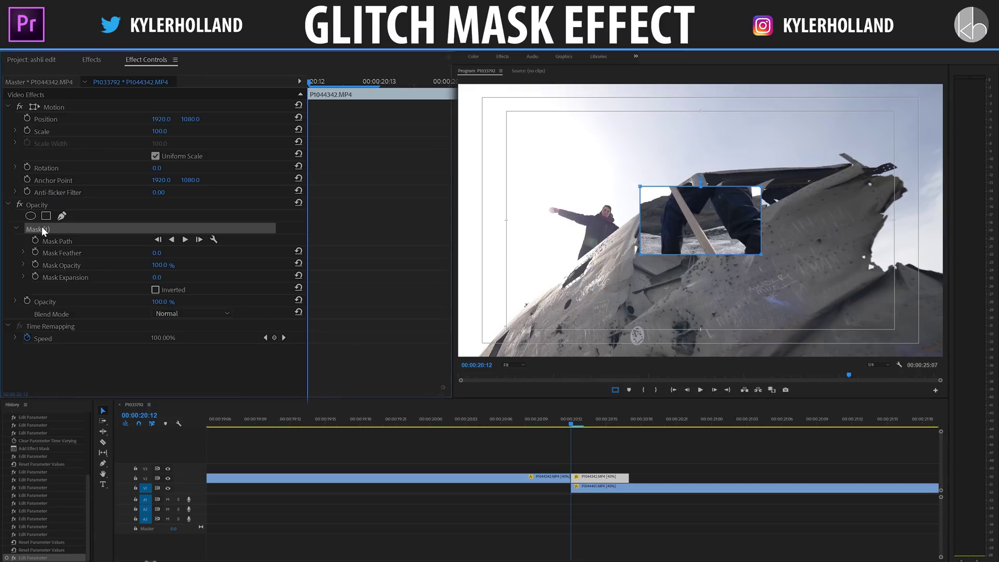
click(36, 241)
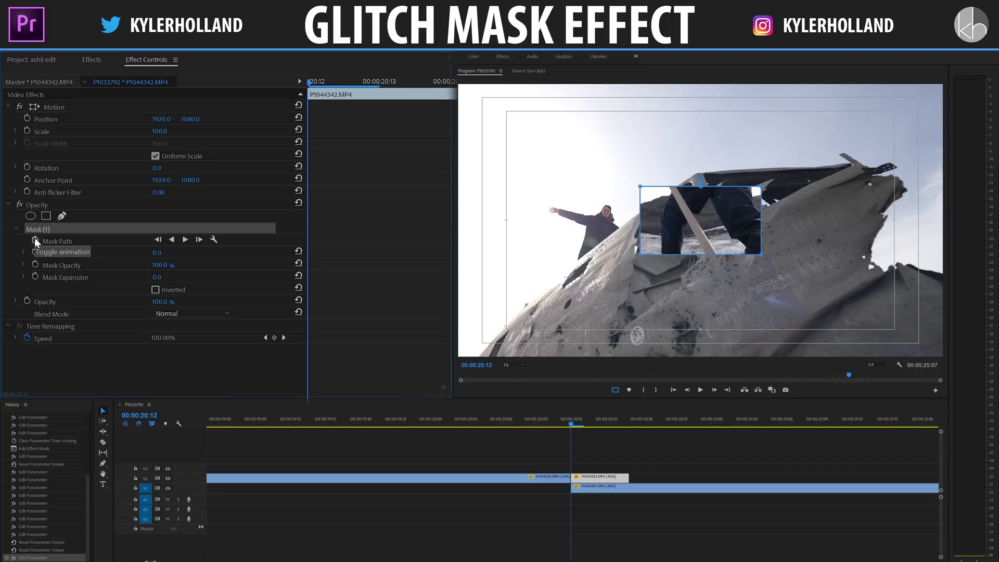
click(36, 240)
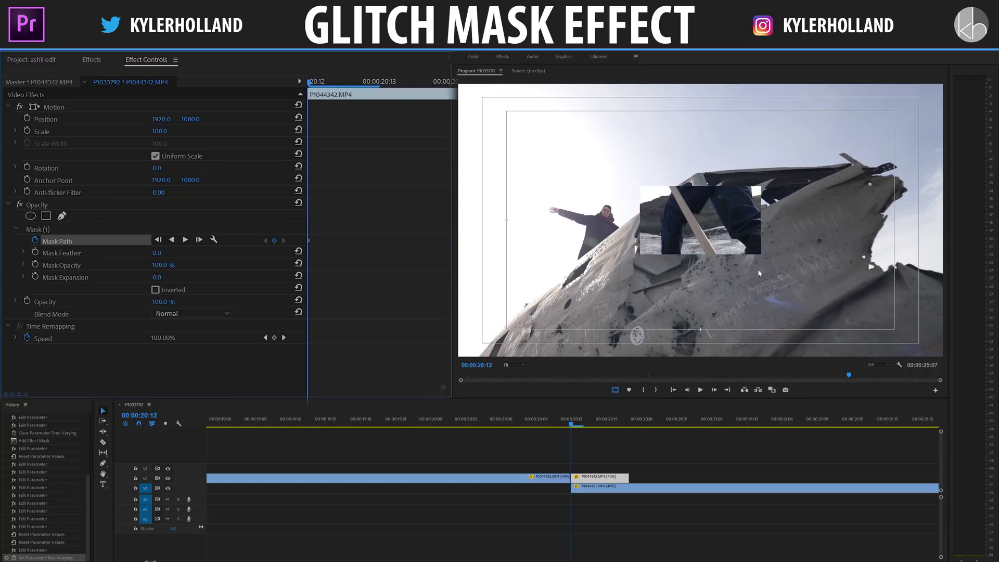
Reshape the mask at 00:00:20:12 into a wide diamond with its corners on the inner safe margin
click(38, 229)
drag(640, 252, 701, 330)
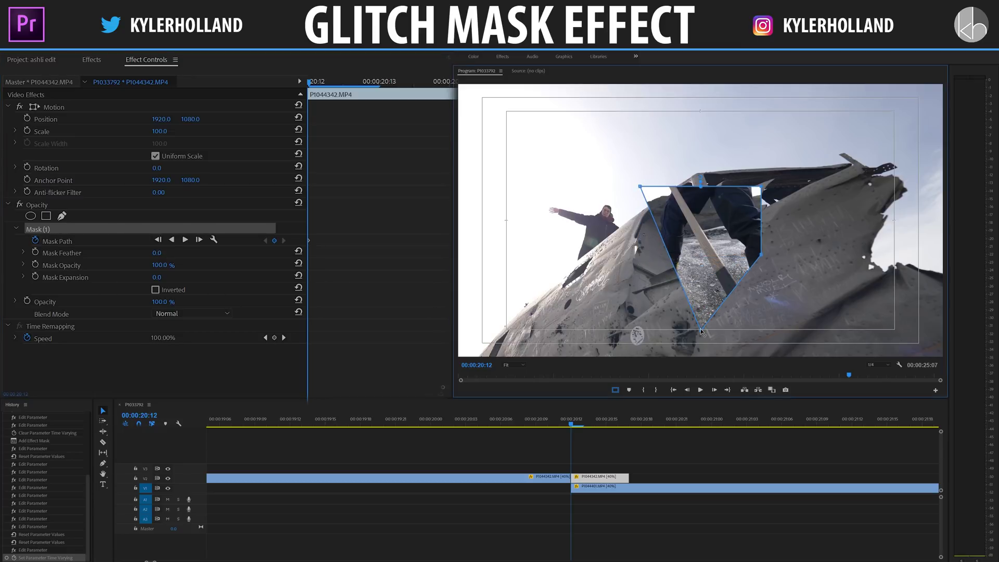
drag(640, 186, 508, 220)
drag(849, 235, 895, 221)
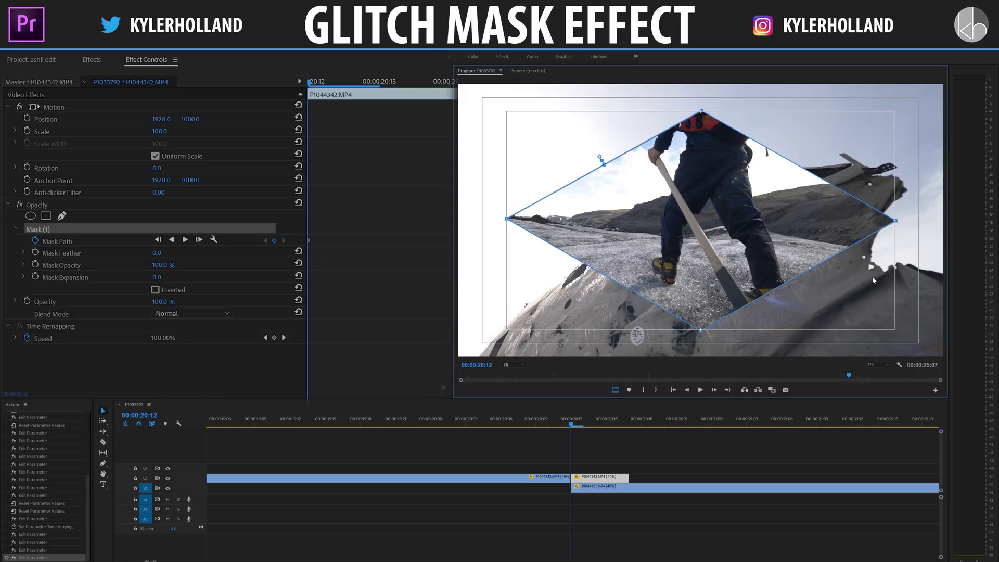
click(887, 366)
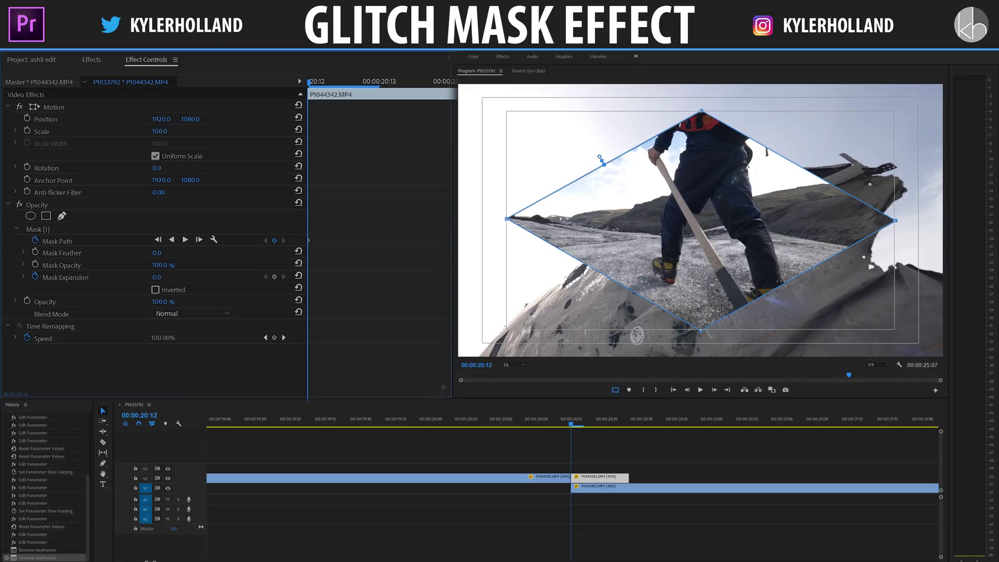
At 00:00:20:13, lower the diamond's two side corners to the bottom safe margin to form a triangle
key(Right)
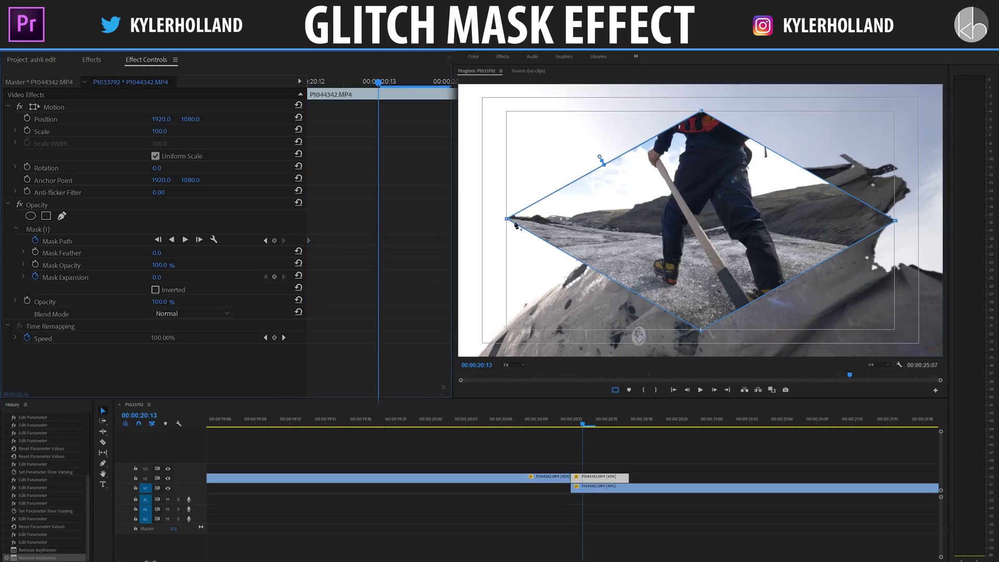
drag(506, 219, 508, 329)
drag(896, 220, 894, 330)
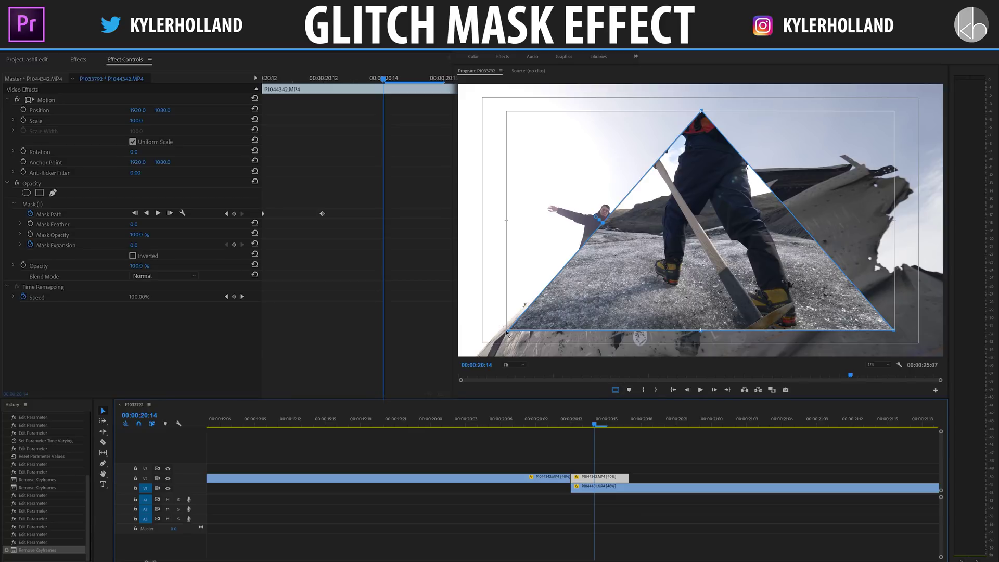
At 00:00:20:14, pull the triangle's two base corners and its bottom middle point outside the frame
drag(508, 331, 399, 368)
drag(893, 334, 995, 416)
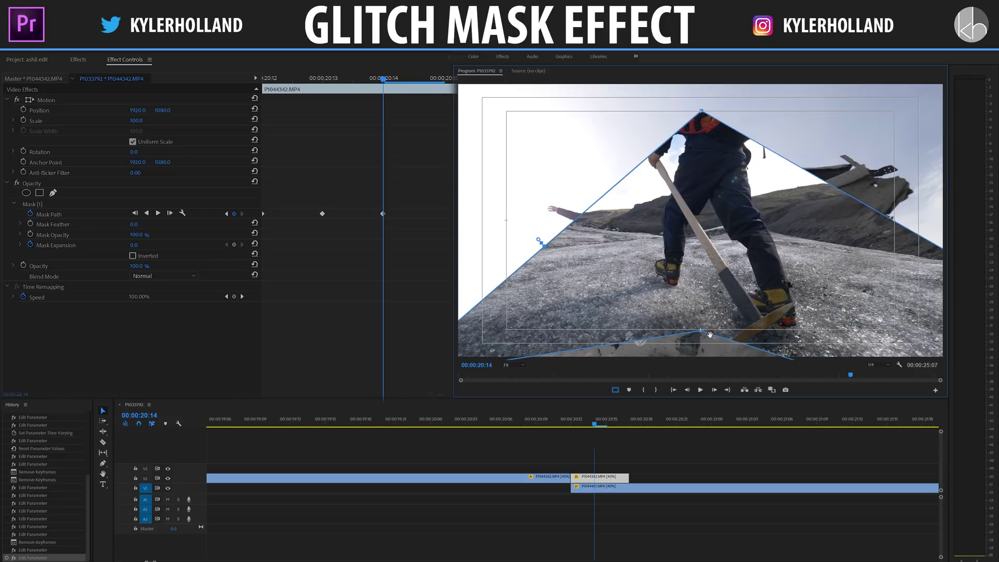
drag(702, 329, 710, 468)
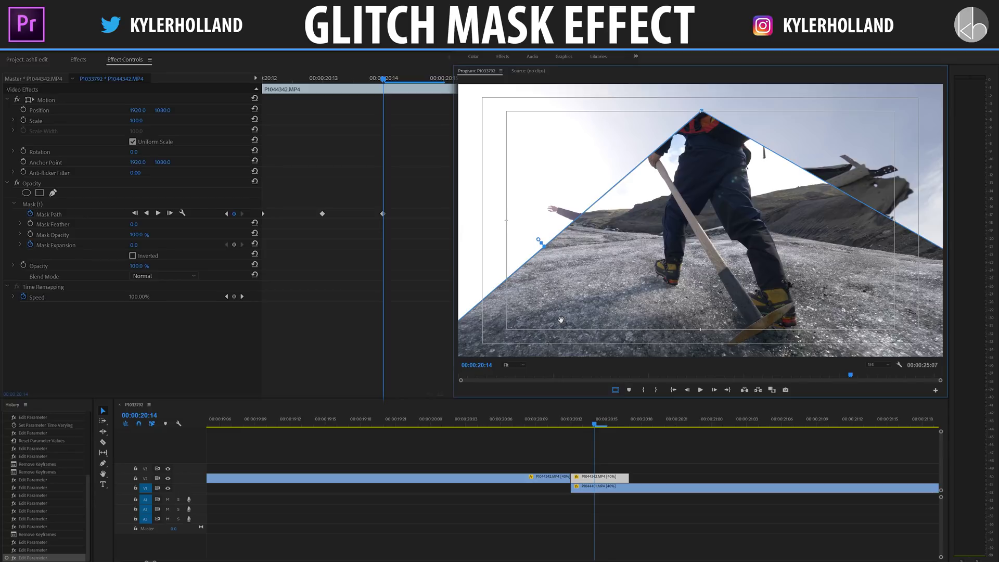
Zoom the program monitor to 10% and spread the mask's top and side corners well beyond the frame at 00:00:20:14
click(511, 370)
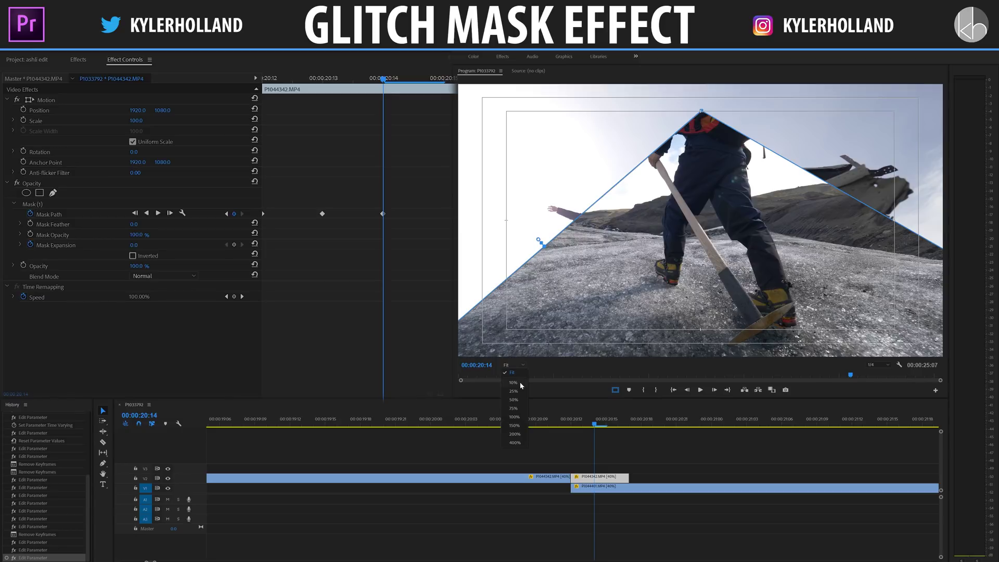
click(513, 383)
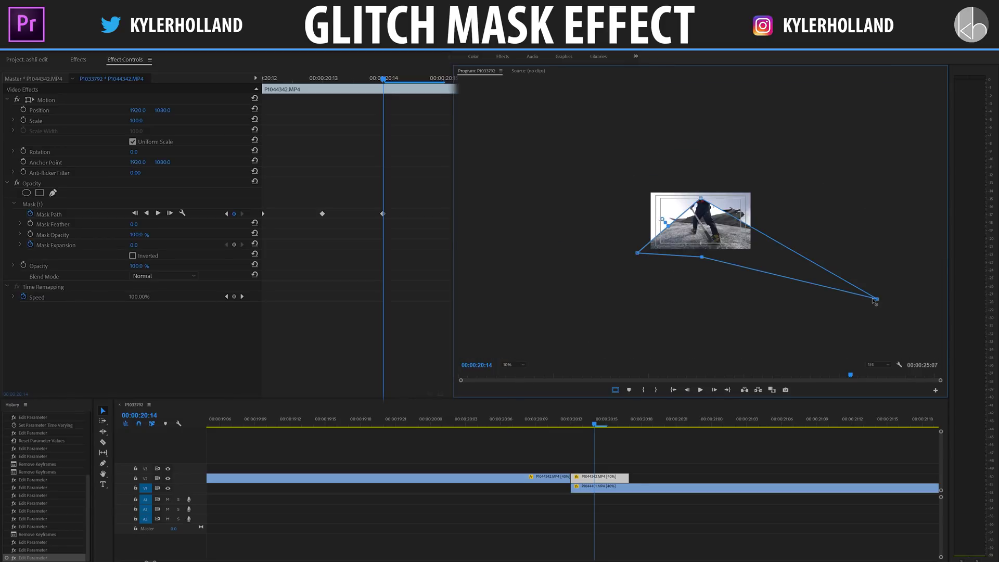
drag(879, 300, 778, 249)
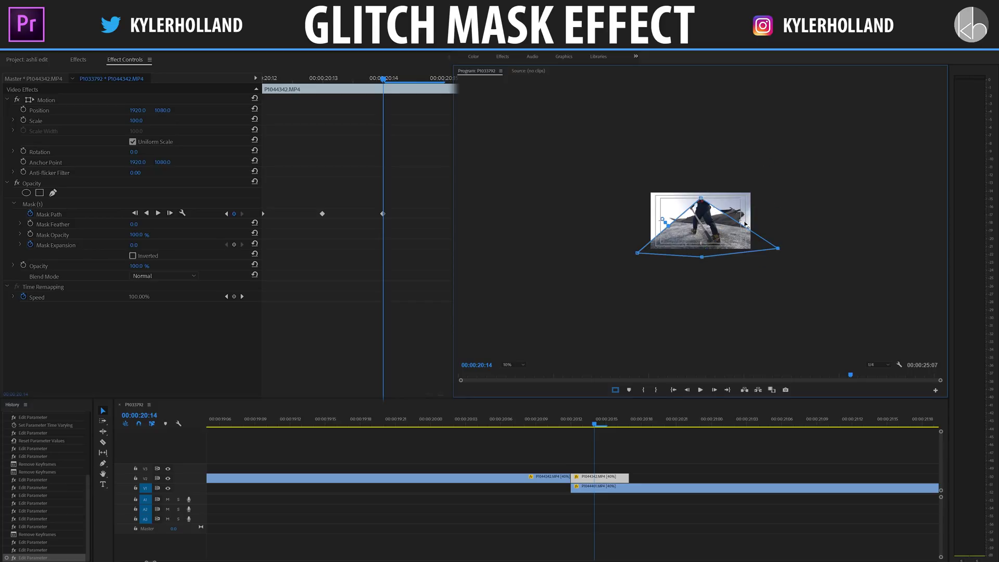
drag(701, 199, 698, 167)
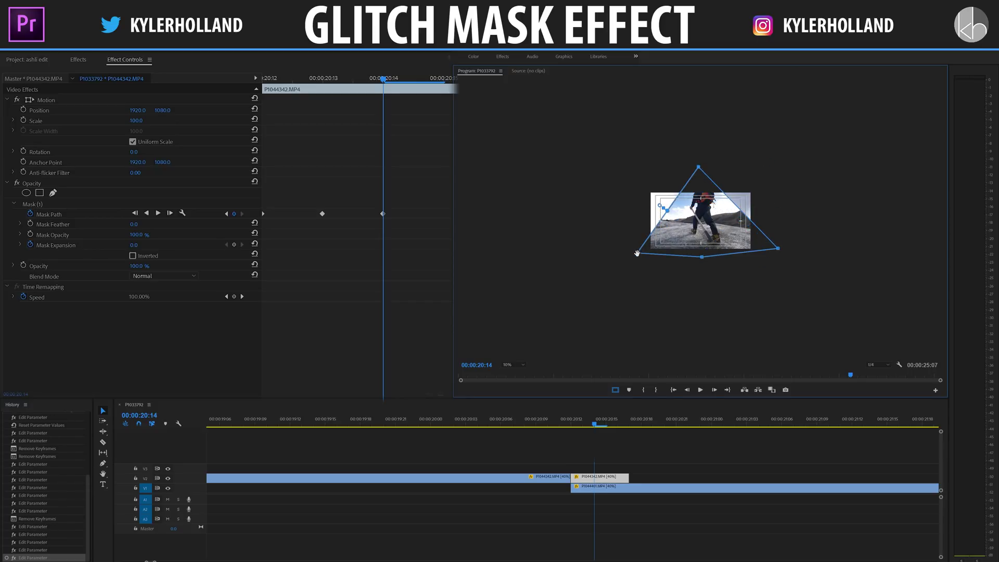
drag(638, 253, 508, 244)
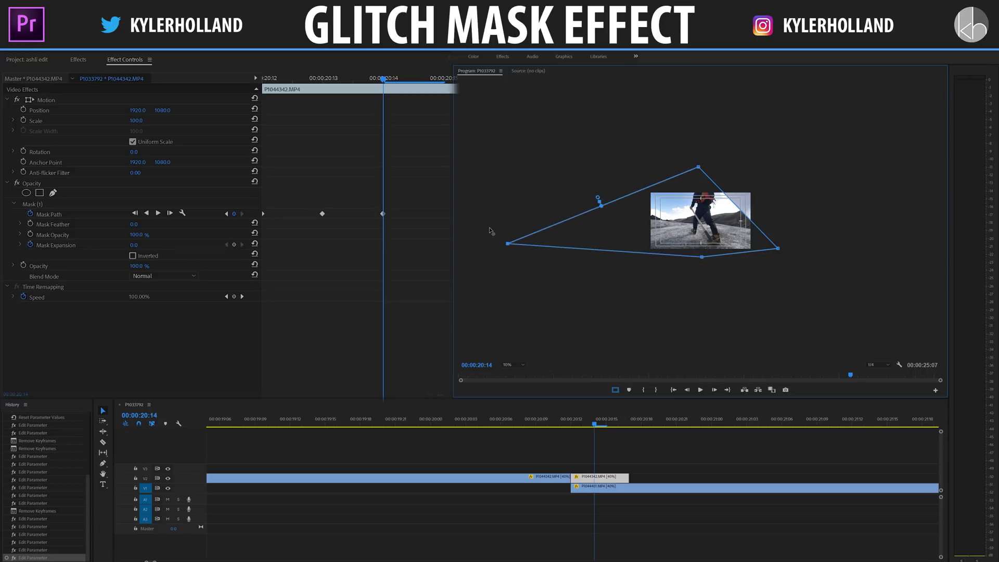
drag(778, 248, 863, 236)
Duplicate the first Mask Path keyframe to 00:00:20:15 and step through the keyframed frames to check the shapes
key(Right)
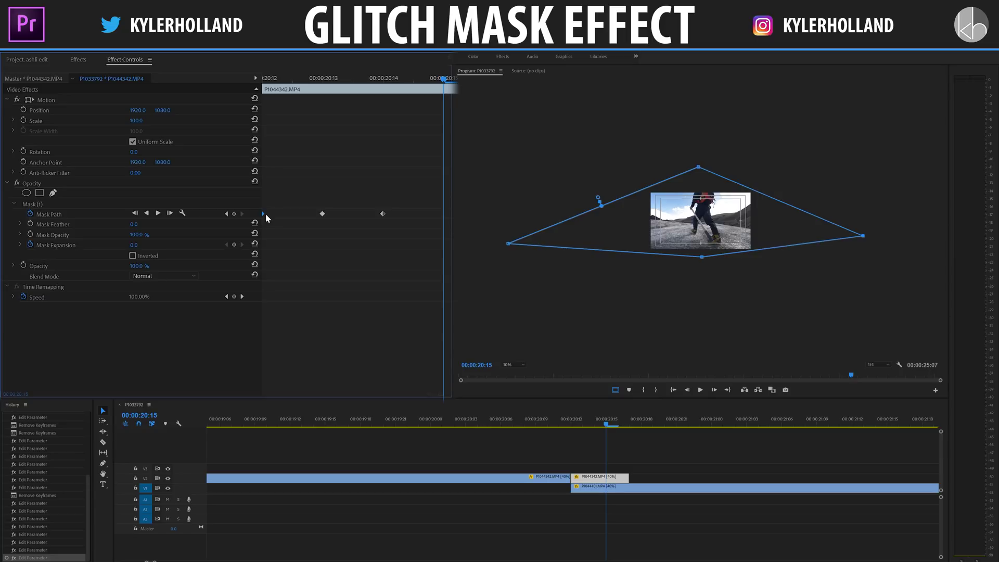
drag(264, 214, 444, 218)
drag(362, 80, 171, 69)
key(Right)
key(Right)
key(Right)
key(Right)
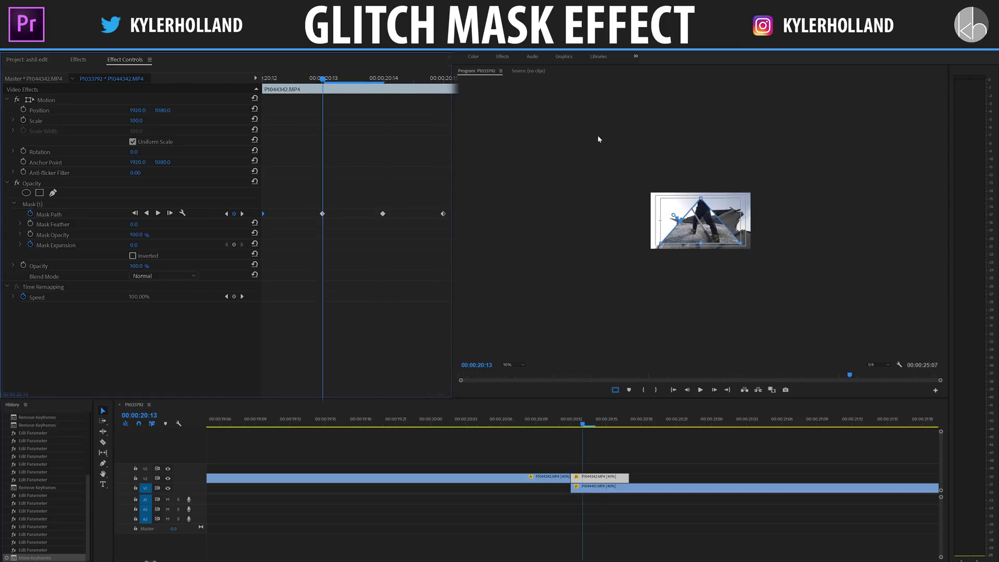
Set the program monitor zoom to 50% and reshape the mask into a large rectangle at 00:00:20:16
click(597, 143)
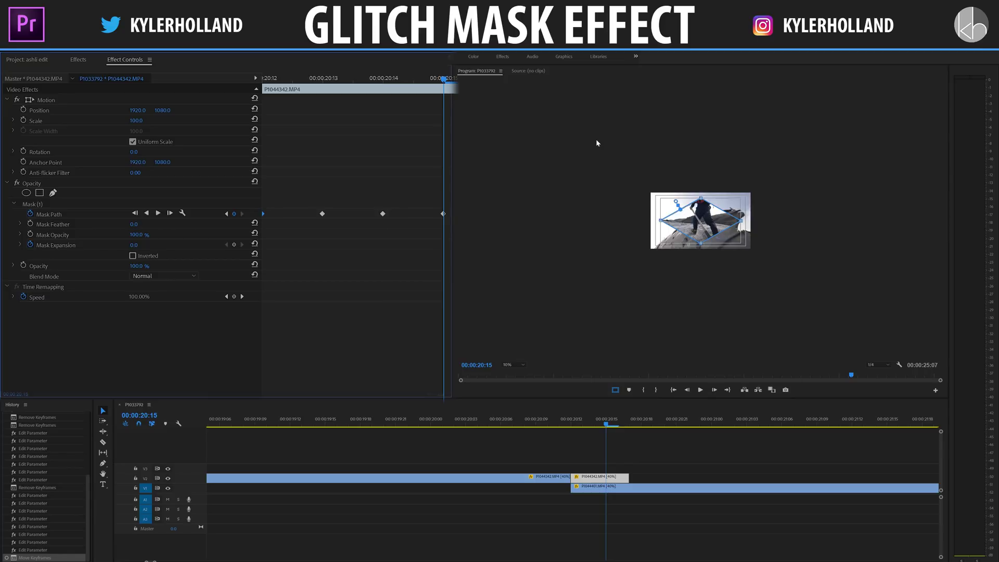
click(521, 364)
click(523, 406)
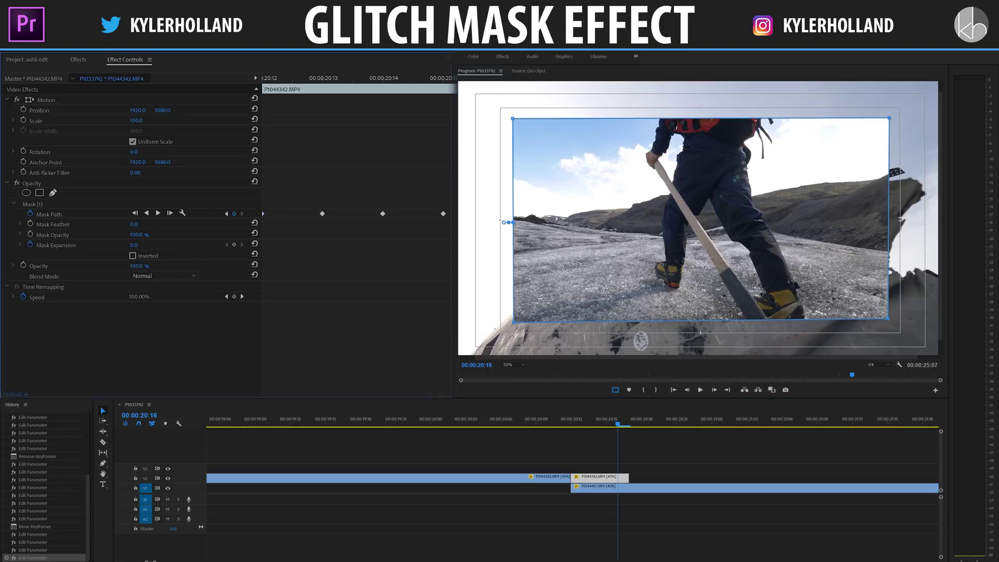
Play back the sequence from just before the overlap to review the animated mask transition
key(Right)
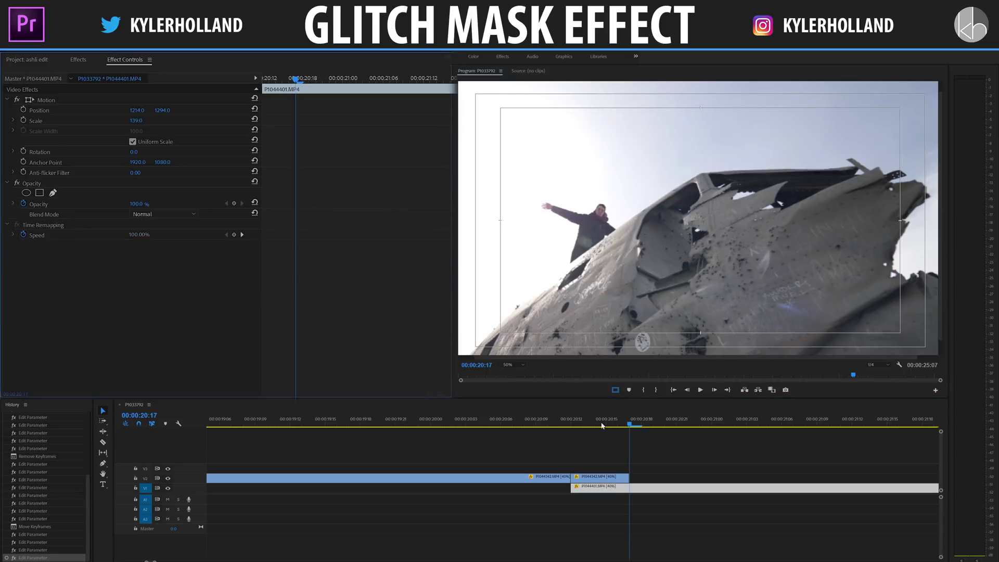
click(603, 478)
click(557, 447)
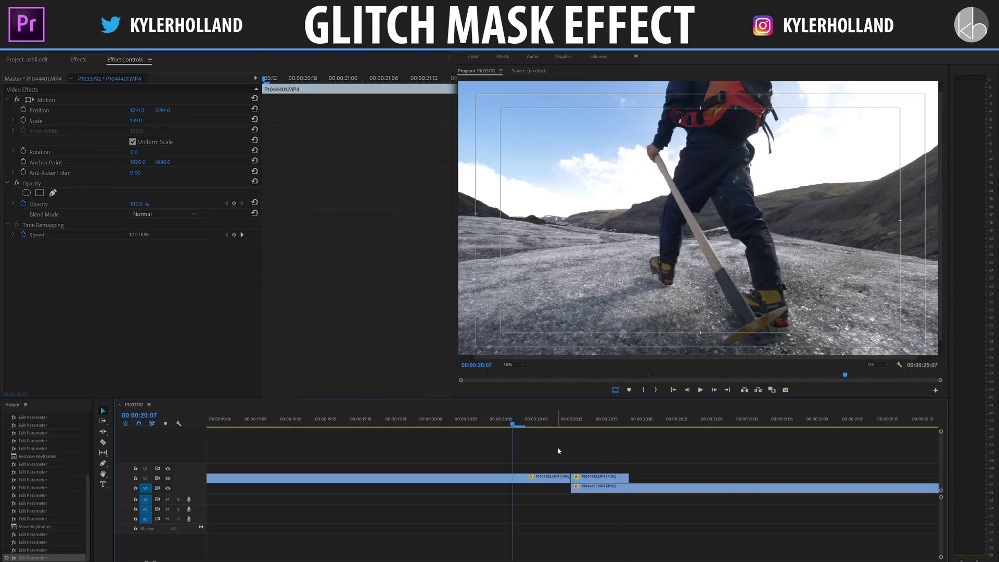
key(space)
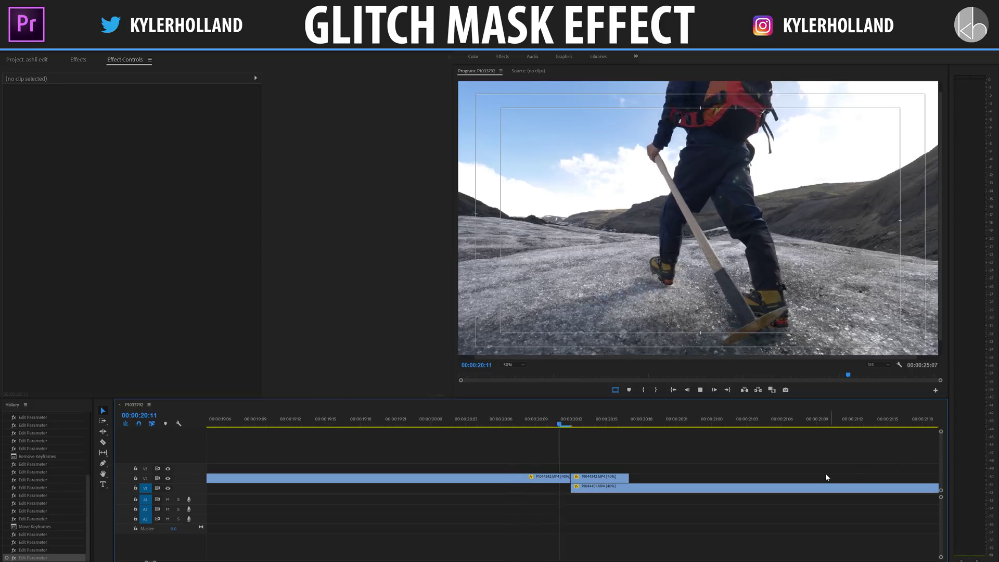
key(space)
click(498, 419)
key(space)
key(space)
Soften the animated mask on the overlapping piece by setting its Mask Feather to 93
drag(542, 423, 583, 423)
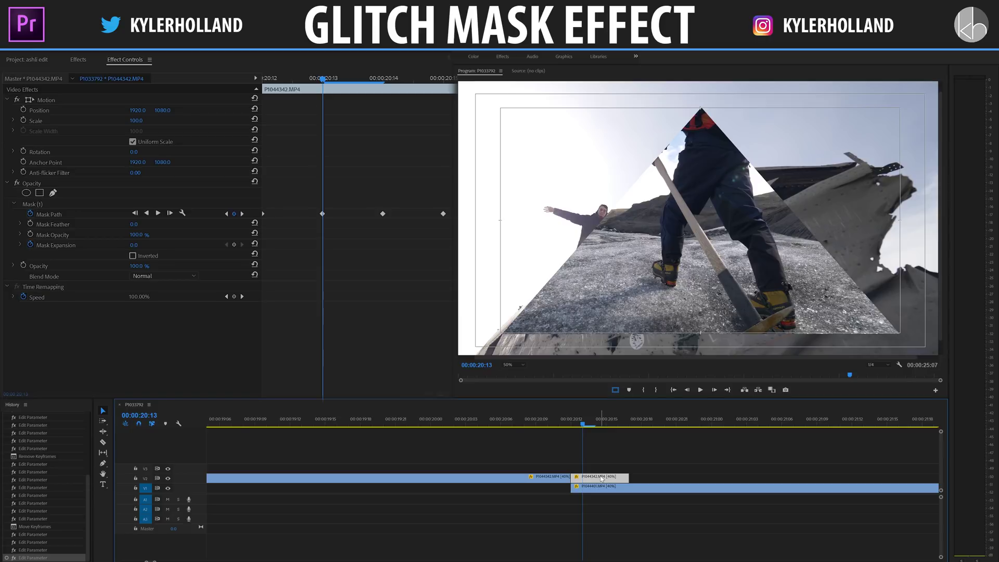
key(Left)
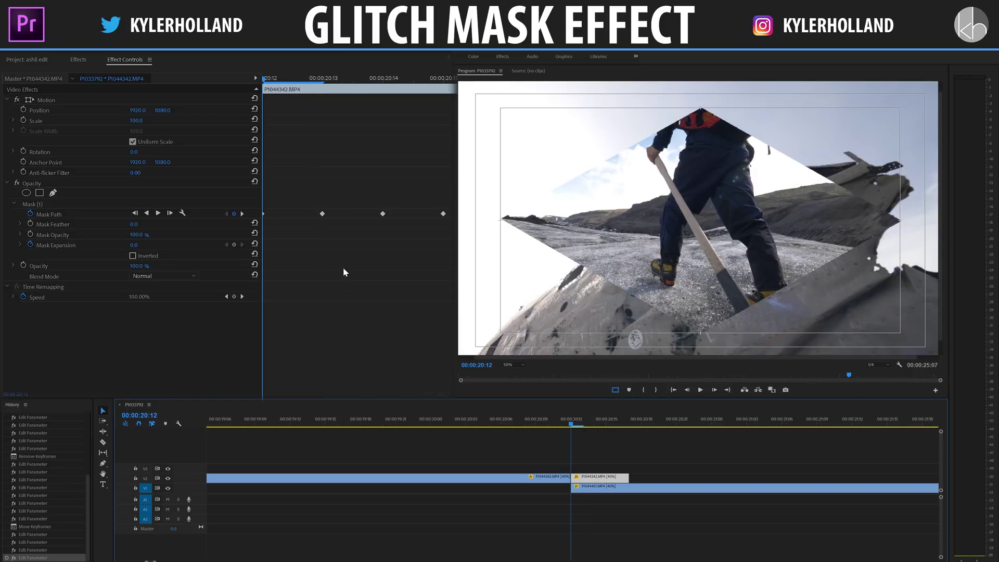
drag(136, 225, 313, 224)
click(558, 425)
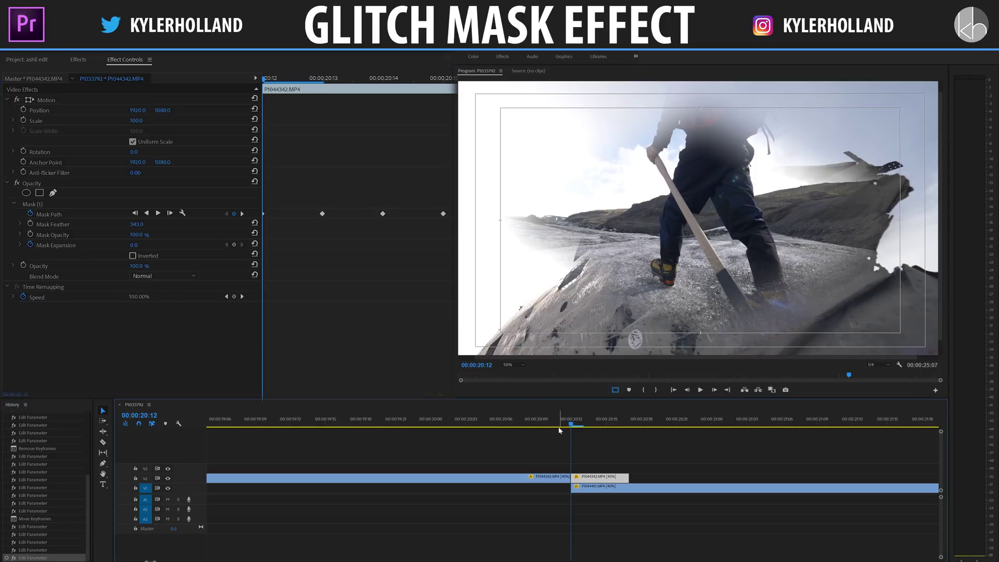
click(588, 455)
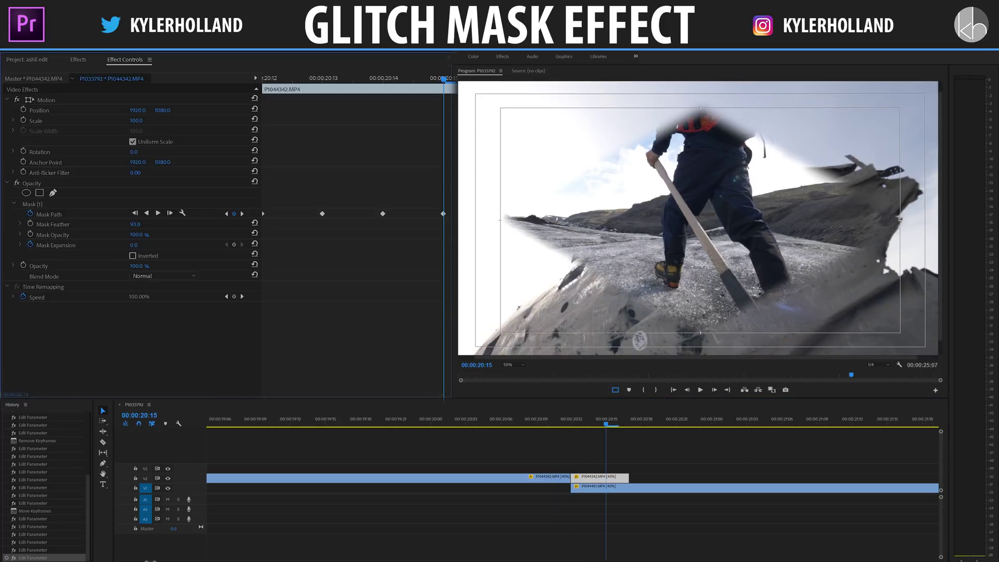
Pull the diamond mask's left corner inward toward the centre of the frame at 00:00:20:15
click(59, 217)
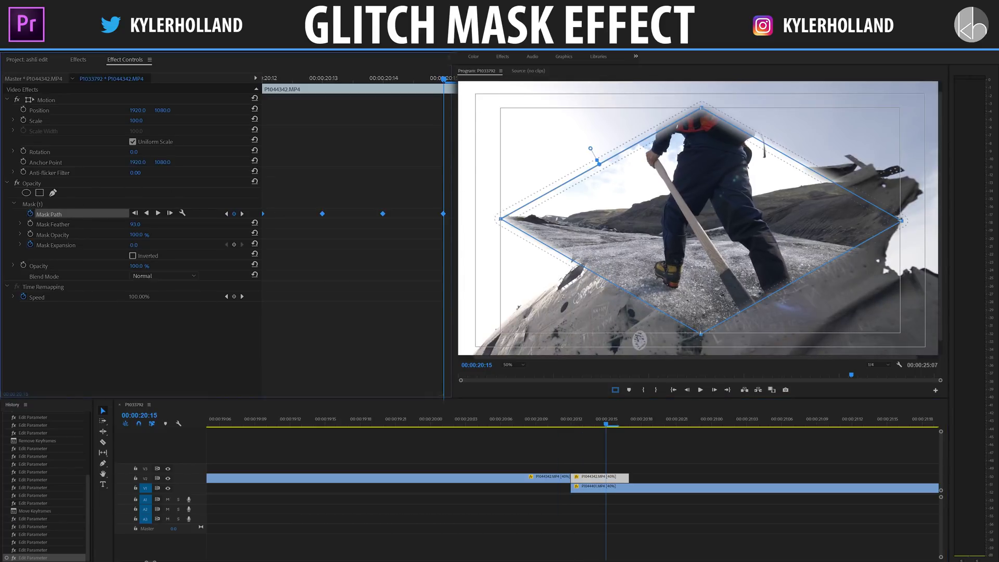
drag(502, 219, 664, 220)
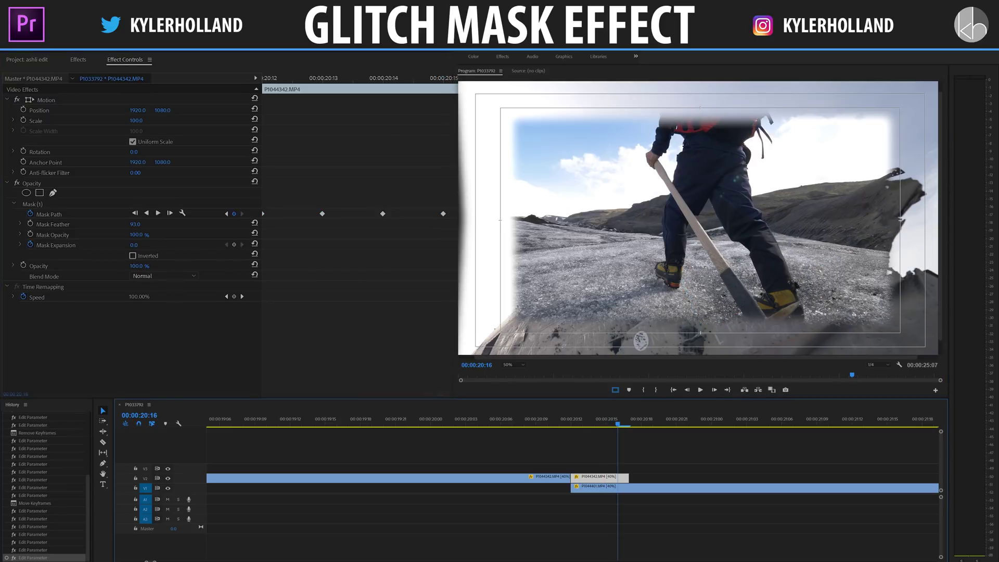
Add a Mask Expansion keyframe at 00:00:20:15 and set the expansion to -312 at 00:00:20:16
drag(135, 245, 0, 245)
key(ctrl+z)
key(Left)
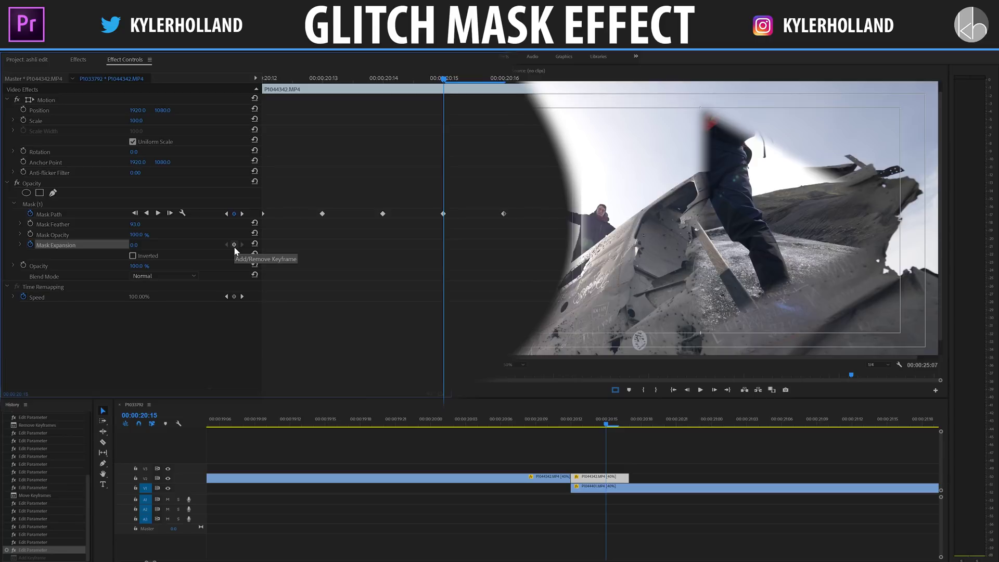
click(234, 245)
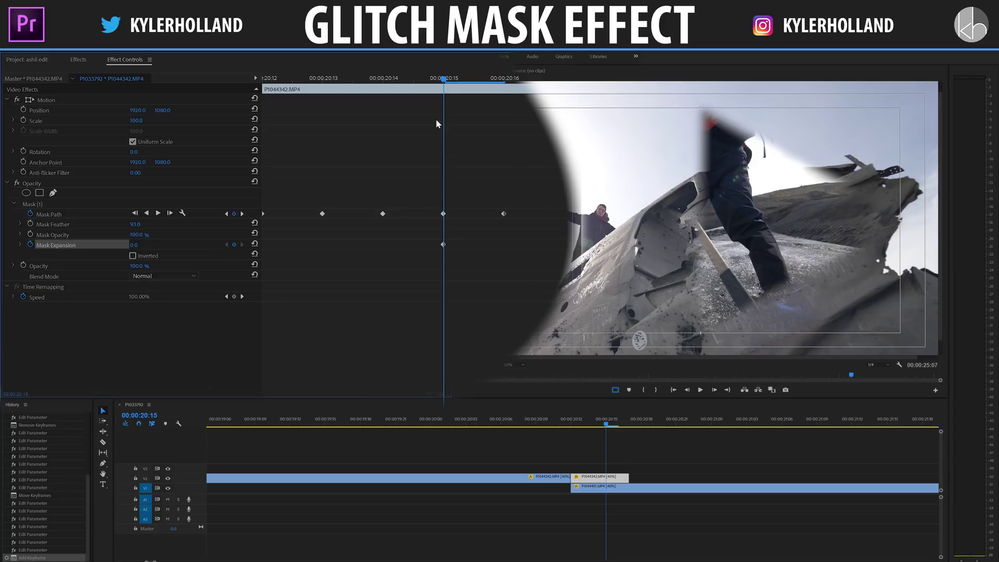
click(243, 214)
click(134, 245)
text(-312)
key(Return)
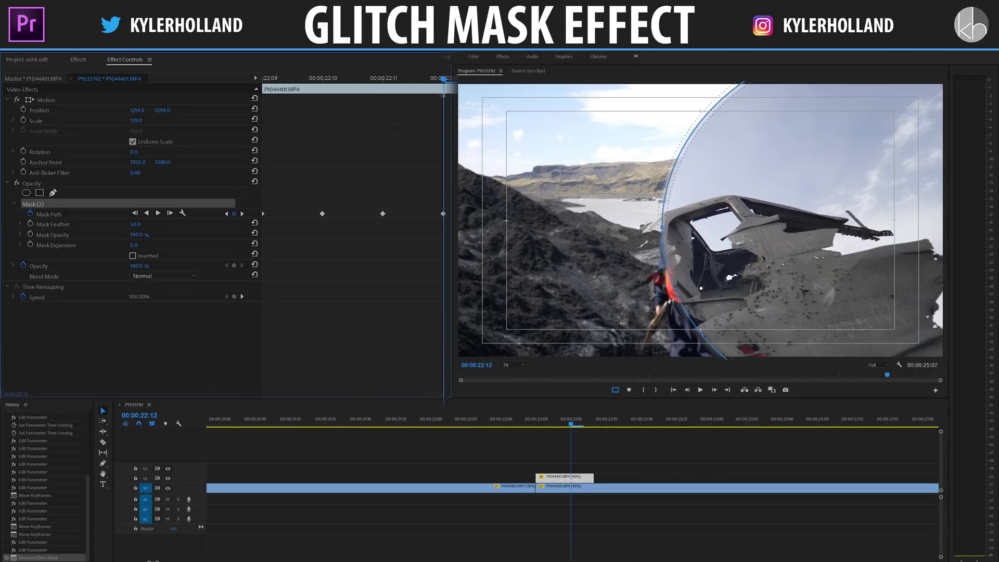
Delete Mask (2) from the overlapping piece of the next transition and return to its first frame at 00:00:22:09
key(Delete)
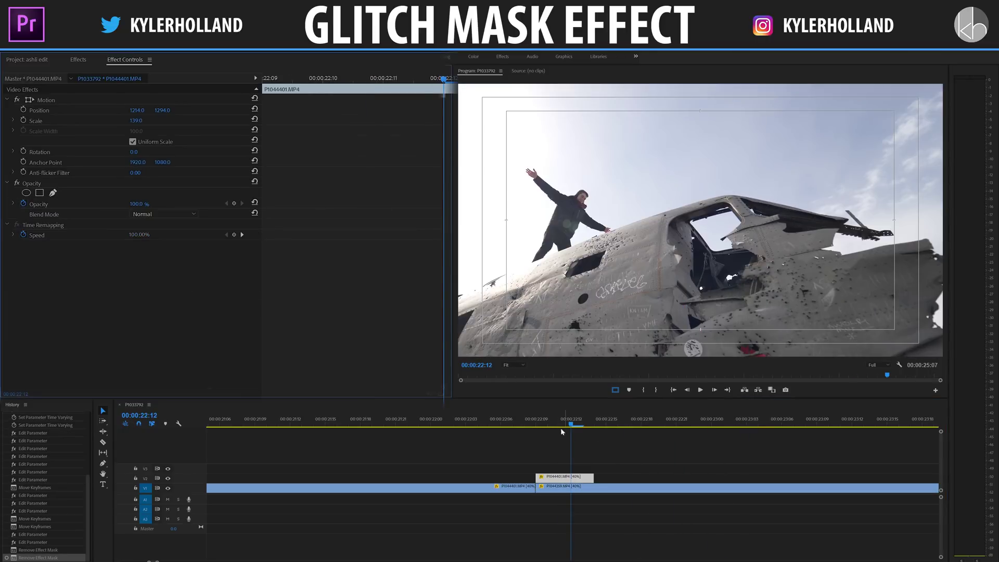
click(538, 425)
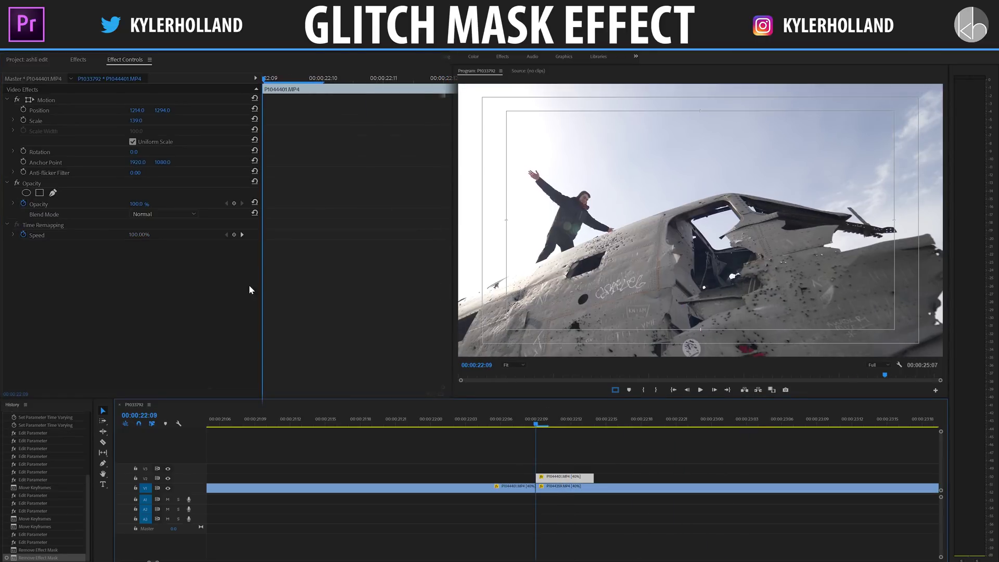
Add a rectangular opacity mask, shape it into a narrow full-height vertical strip over the standing man, and start Mask Path keyframing at 00:00:22:09
click(40, 193)
drag(696, 295, 686, 295)
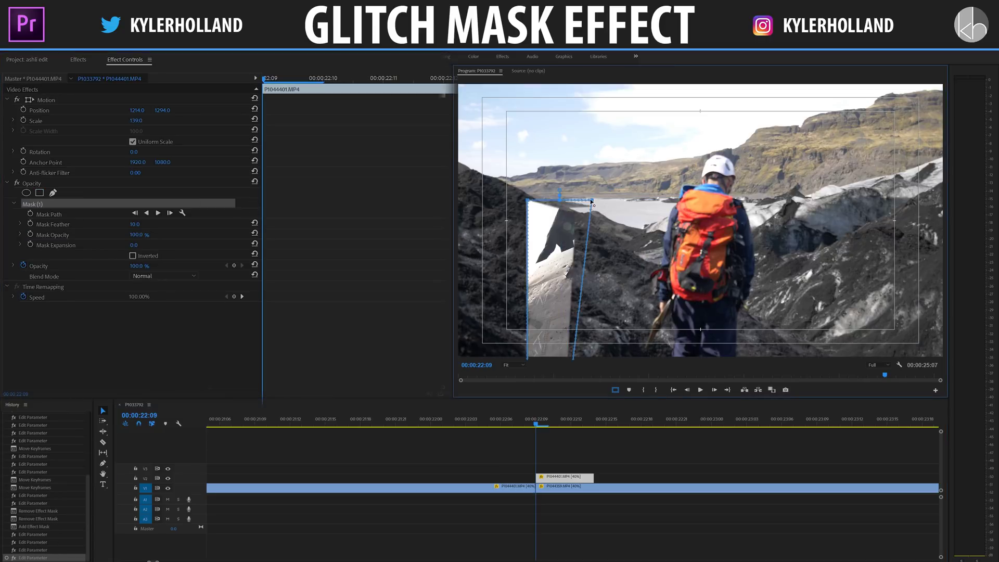
drag(585, 358, 571, 358)
drag(613, 198, 560, 58)
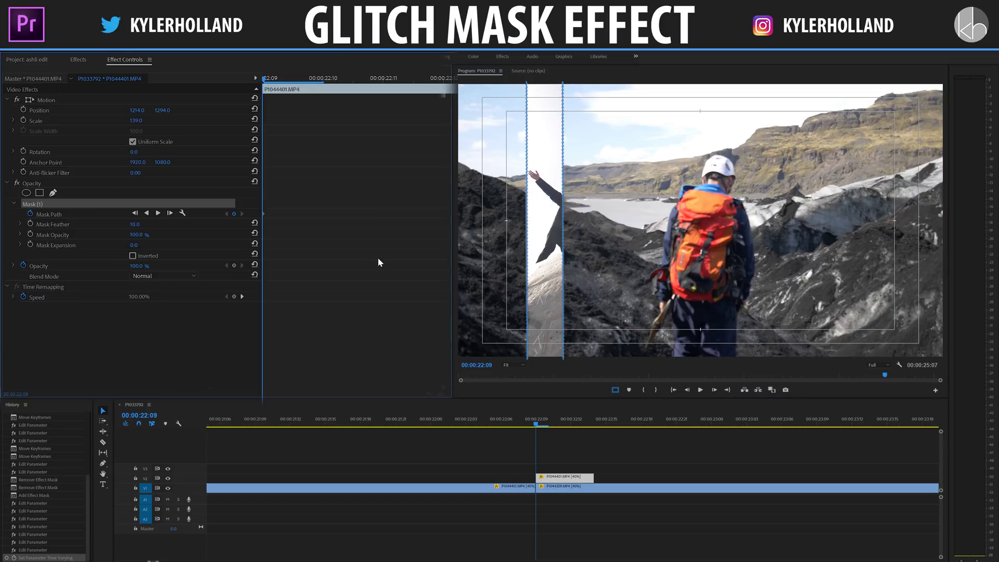
Keyframe the strip mask beyond the hiker's right side at 00:00:22:10 and near the centre of the picture at 00:00:22:11
key(Right)
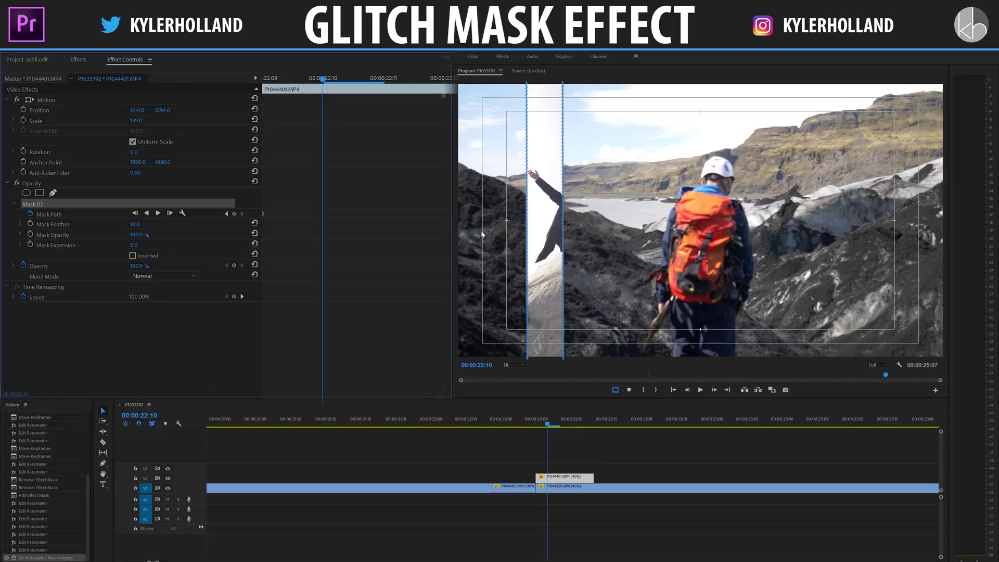
drag(542, 266, 794, 270)
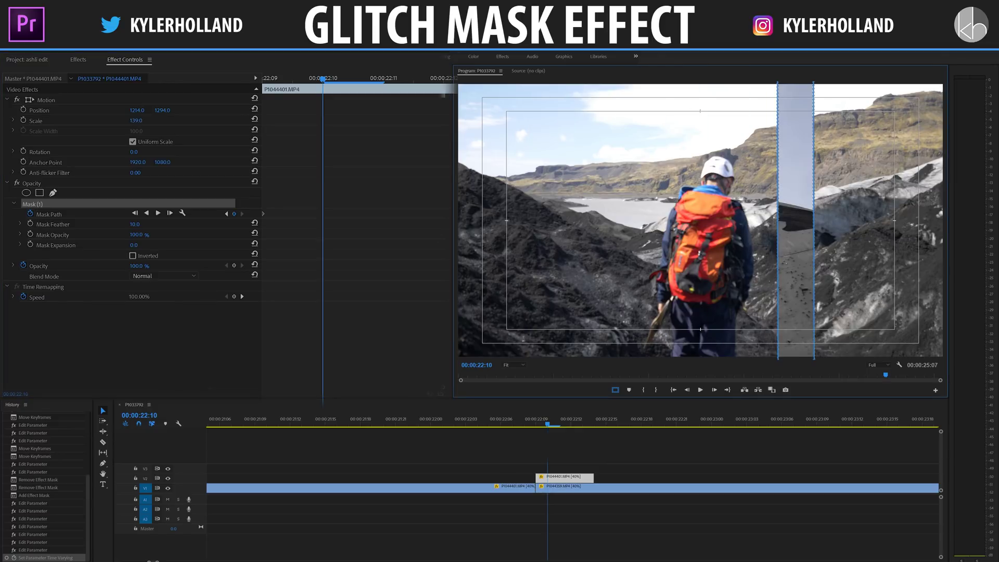
key(Right)
drag(788, 233, 672, 233)
Keyframe the strip mask near the picture's left edge at 00:00:22:12 and at its far right edge at 00:00:22:13
key(Right)
click(392, 233)
drag(680, 213, 523, 213)
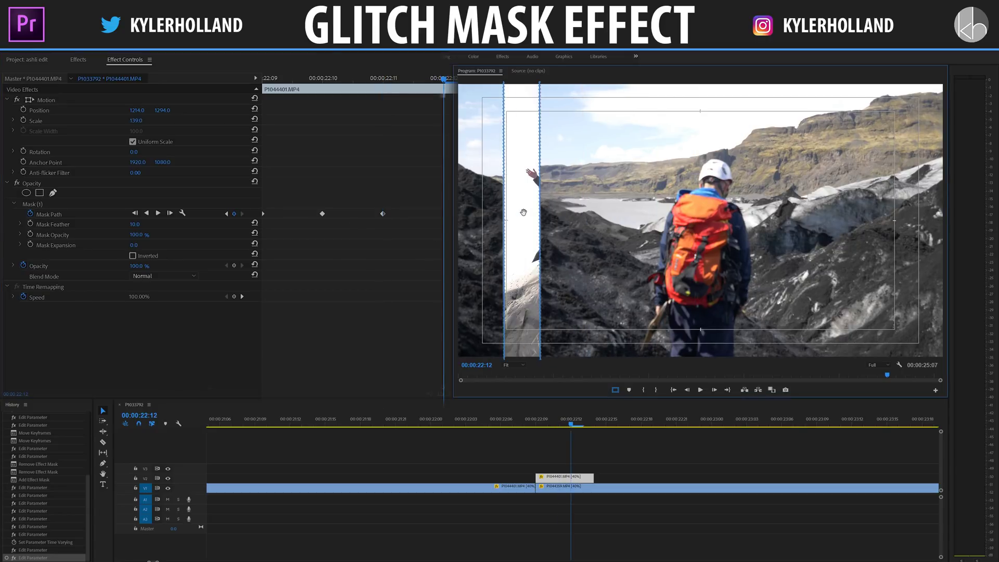
key(Right)
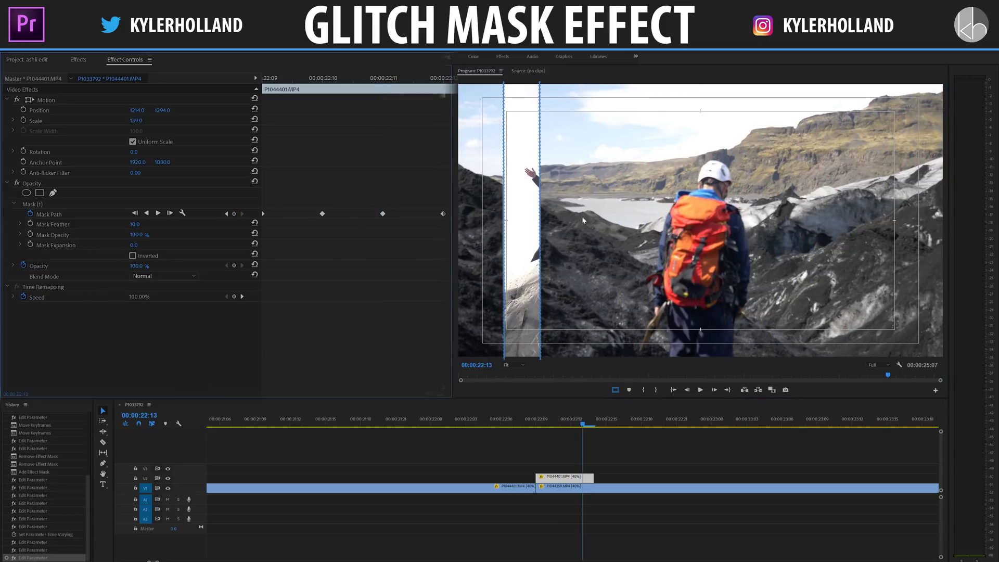
drag(535, 219, 922, 217)
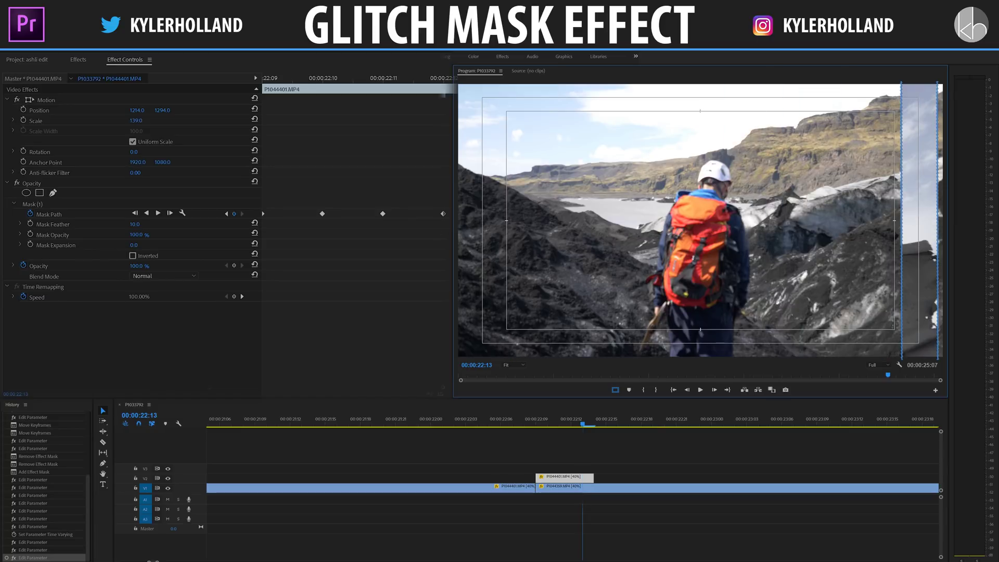
Play through the strip transition and add a Mask Expansion keyframe on the overlapping piece at 00:00:22:09
drag(583, 424, 420, 424)
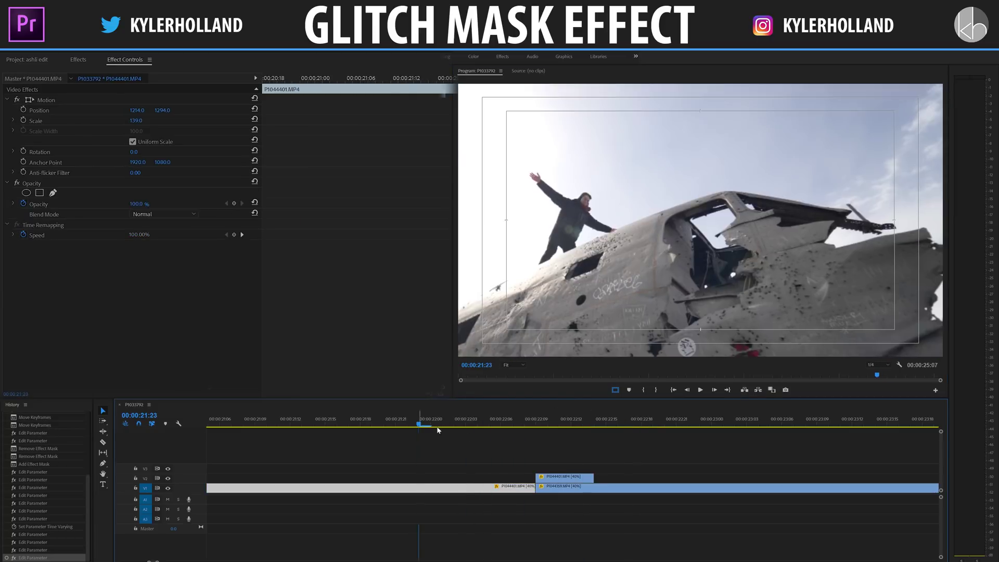
click(536, 424)
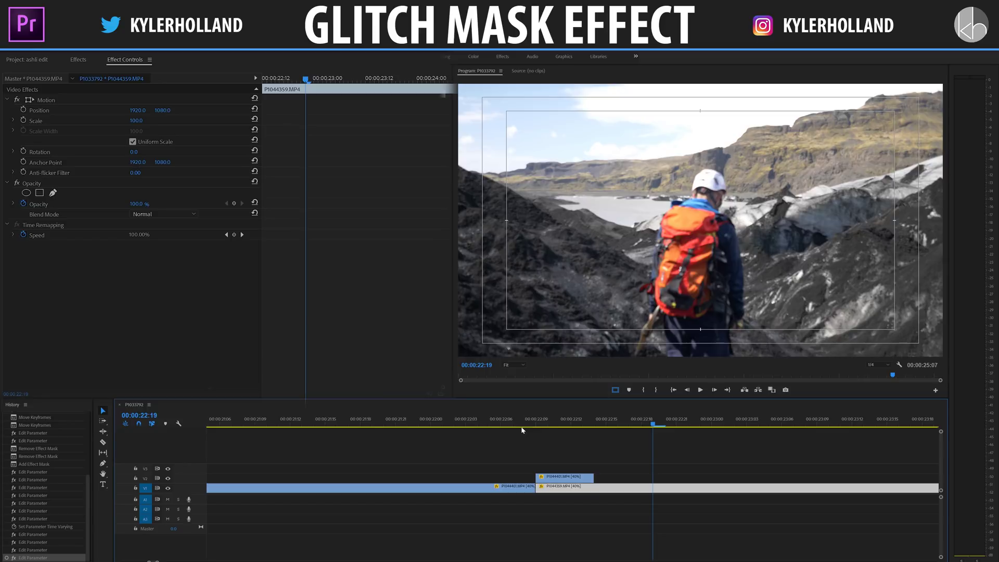
click(565, 476)
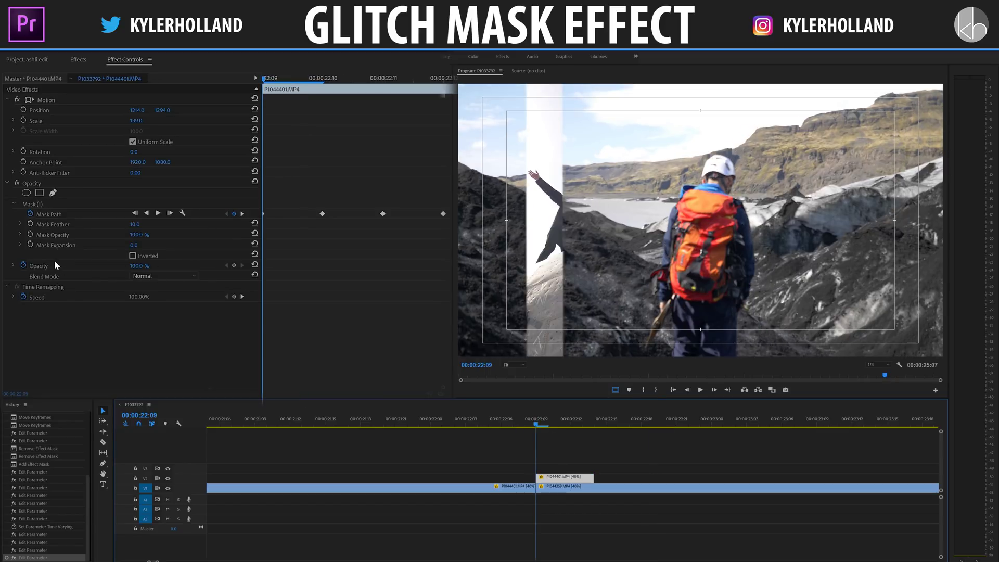
click(27, 244)
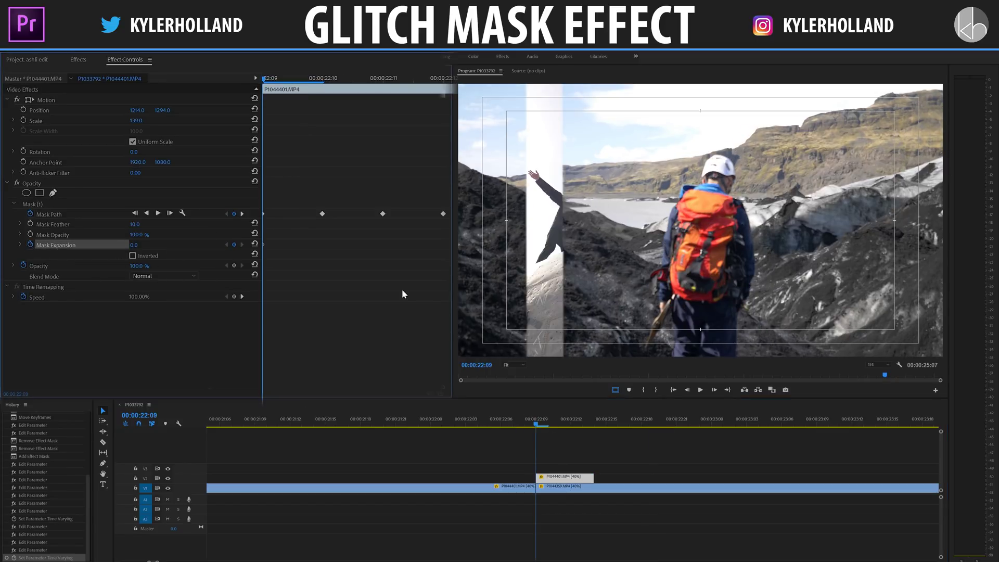
Vary the Mask Expansion from frame to frame, keyframing different amounts from 00:00:22:10 through 00:00:22:13
key(Right)
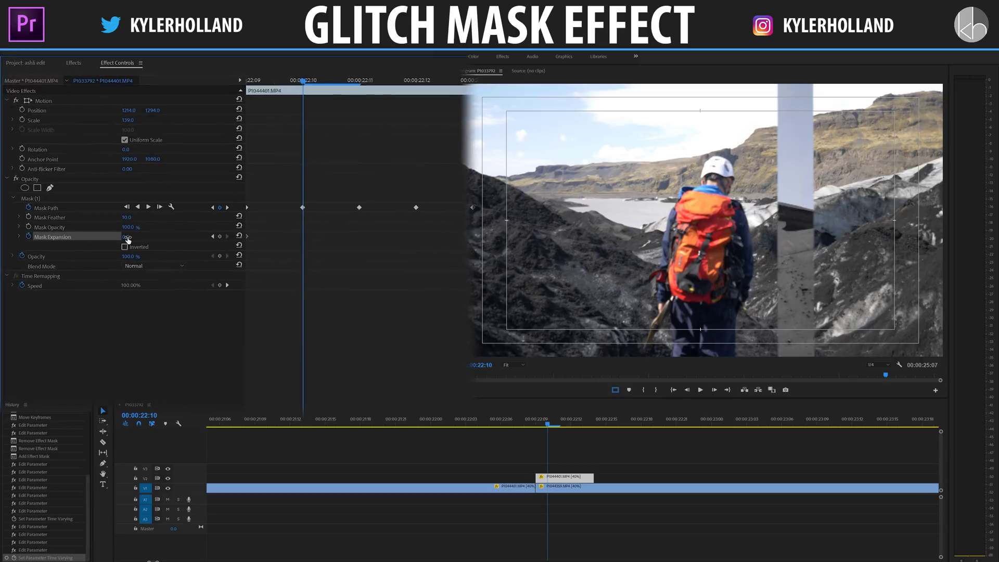
drag(133, 244, 357, 245)
key(Right)
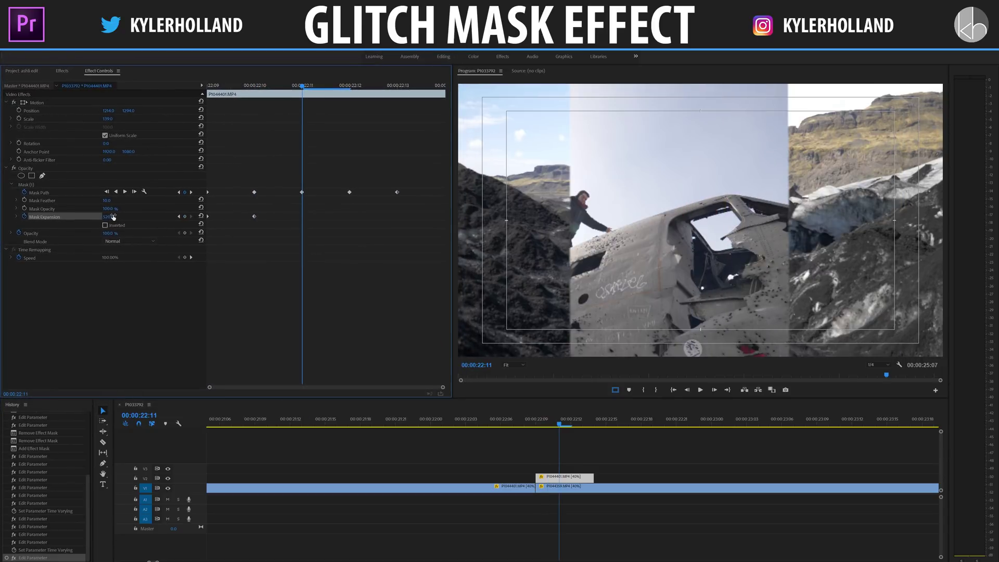
drag(113, 217, 157, 217)
key(Right)
key(Right)
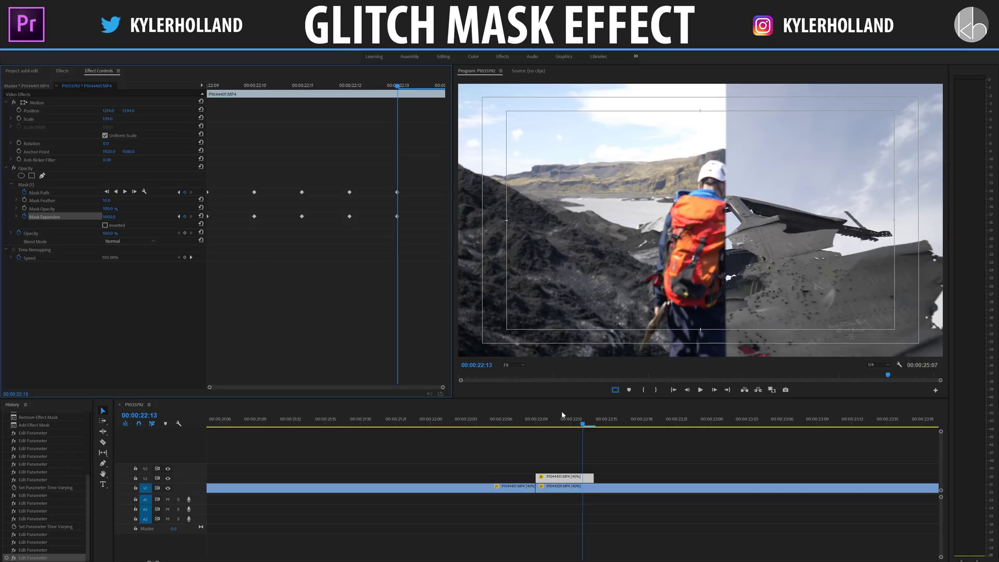
Play back the transition from the plane wreck to the hiker to check the animated strip mask
click(548, 433)
click(466, 422)
click(679, 459)
key(space)
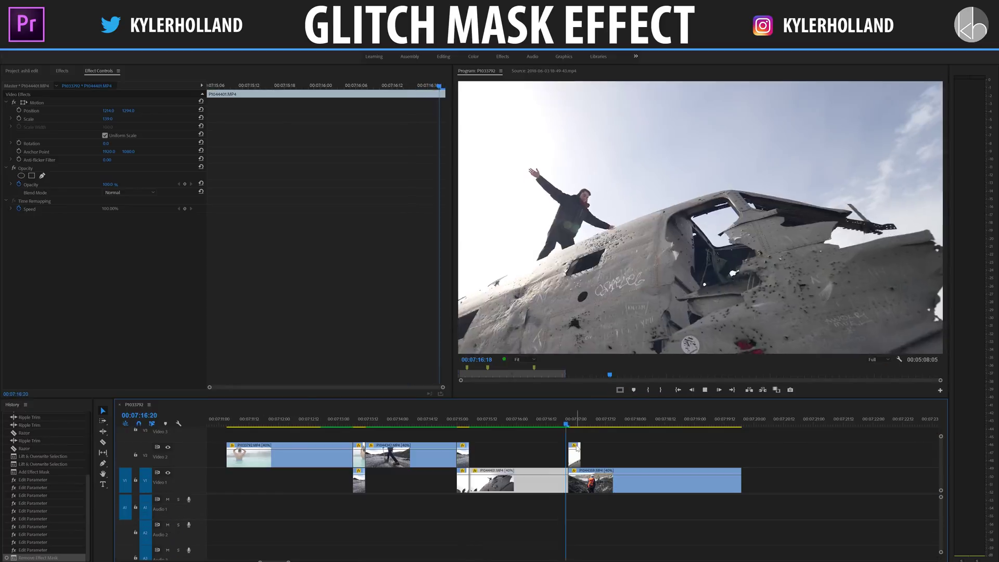
key(space)
click(550, 420)
key(space)
key(space)
Invert the mask on the overlapping piece between the plane wreck and hiker clips, and play back the transition
drag(584, 421, 575, 424)
click(573, 457)
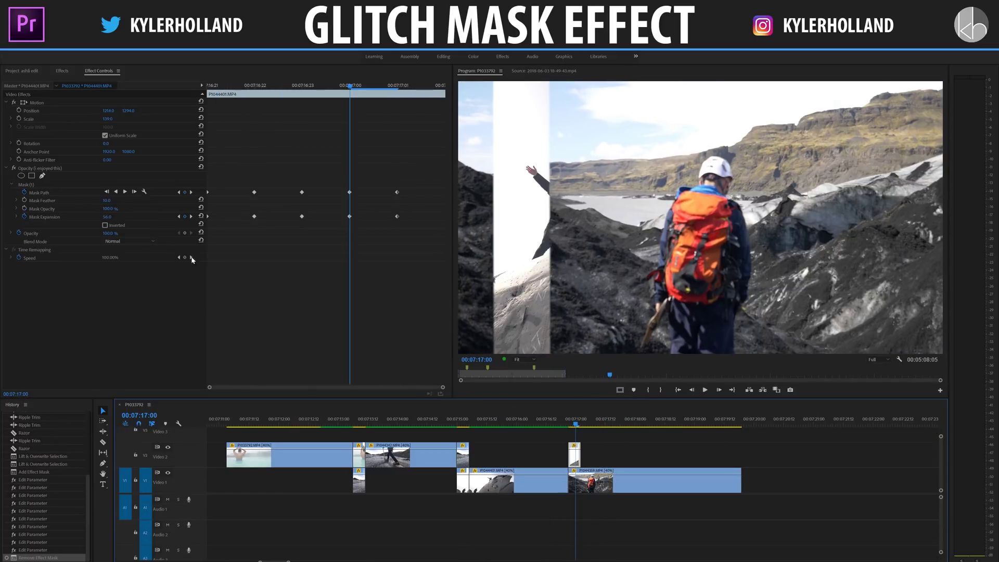
click(105, 225)
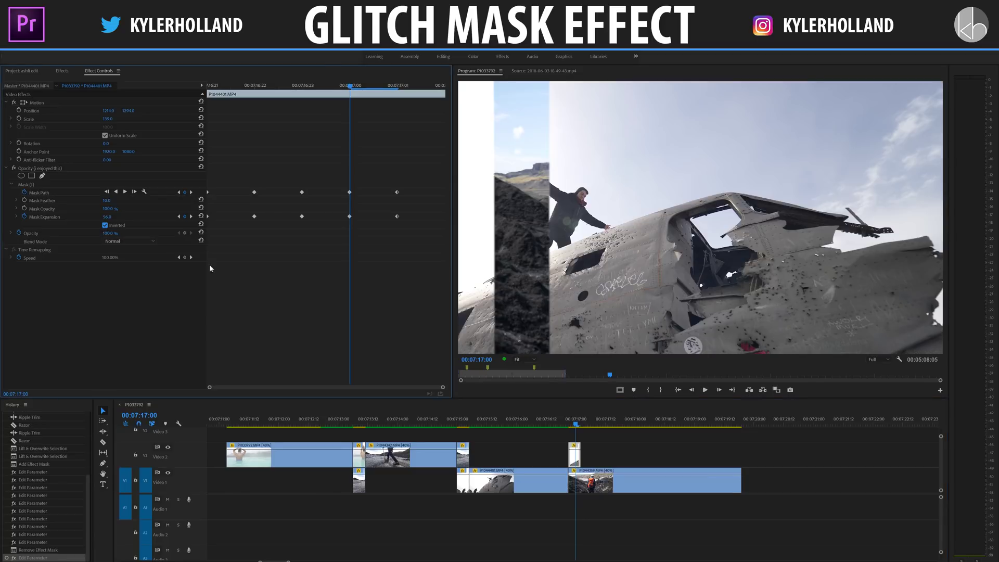
click(105, 225)
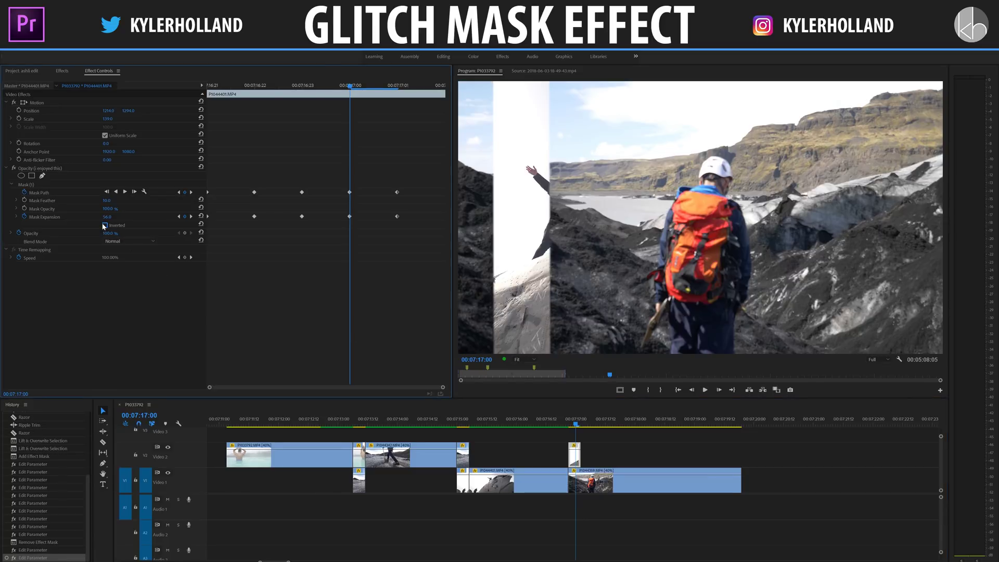
click(104, 224)
click(103, 224)
click(103, 224)
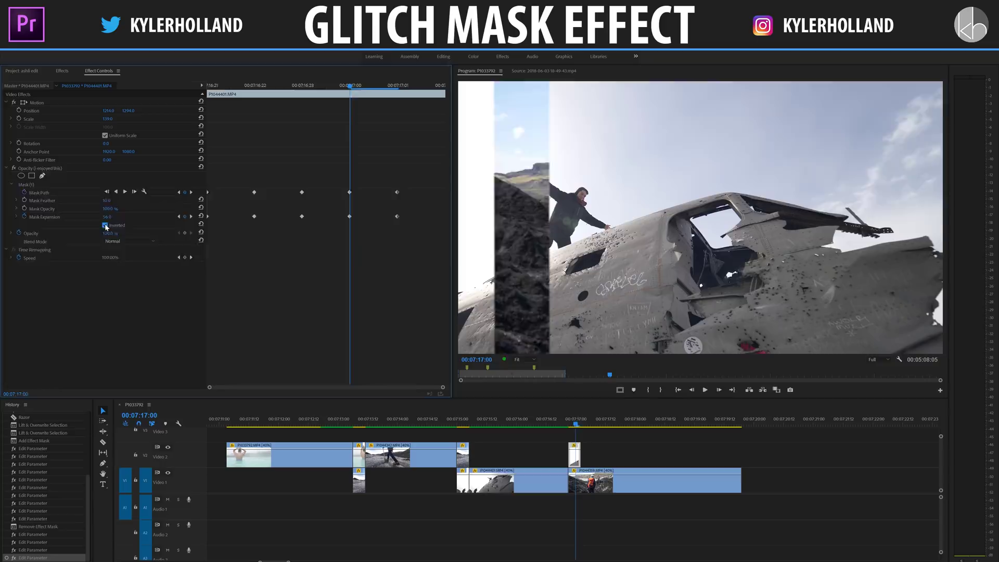
click(558, 421)
key(space)
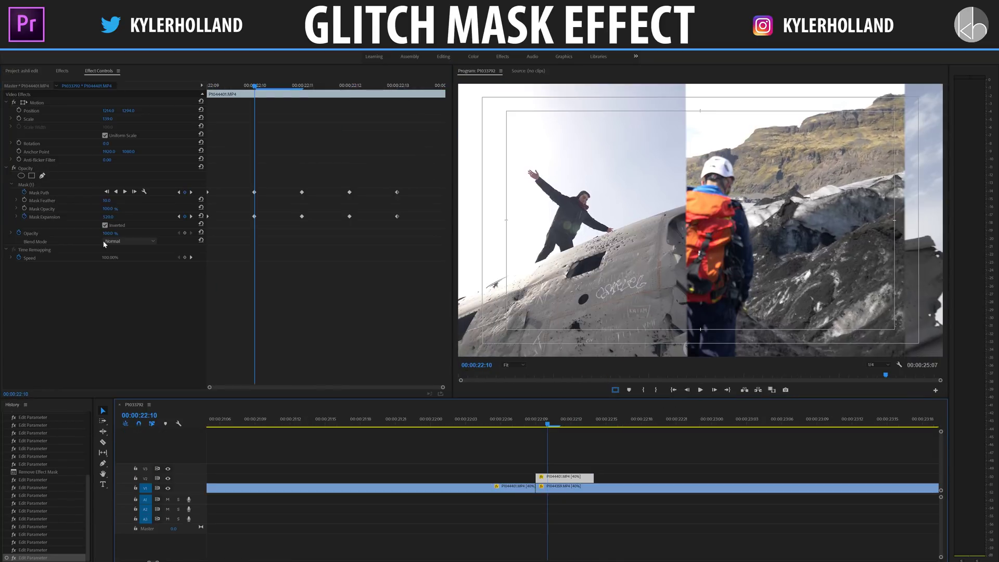
Try the Overlay, Multiply and Color Dodge blend modes on the overlapping piece, then return its blend mode to Normal
click(104, 242)
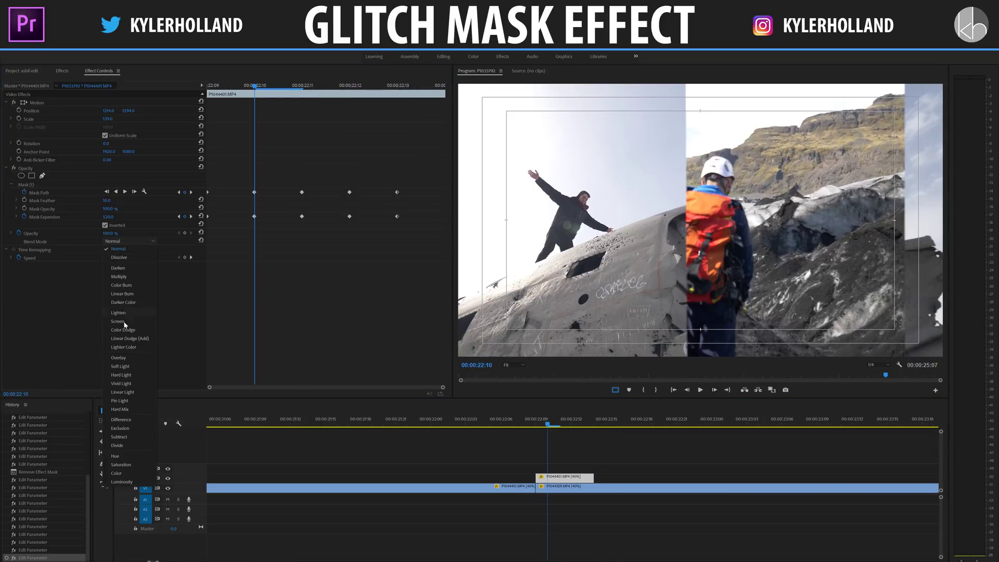
click(127, 357)
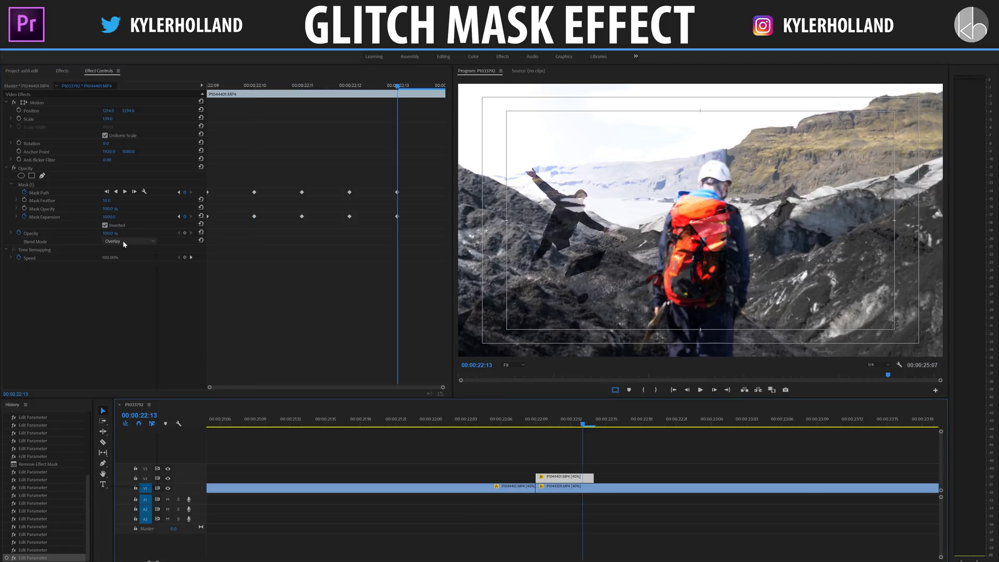
click(123, 240)
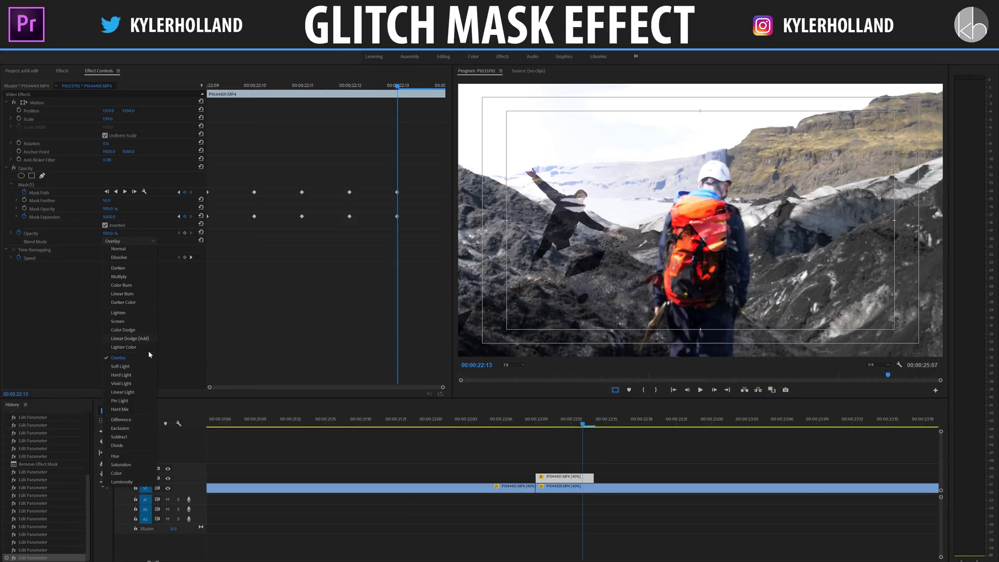
click(121, 420)
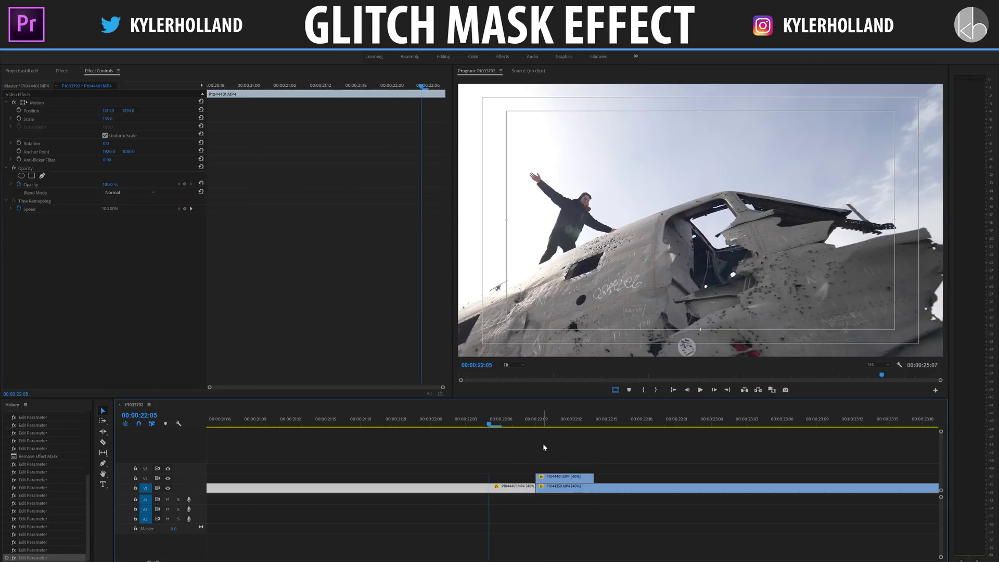
click(127, 242)
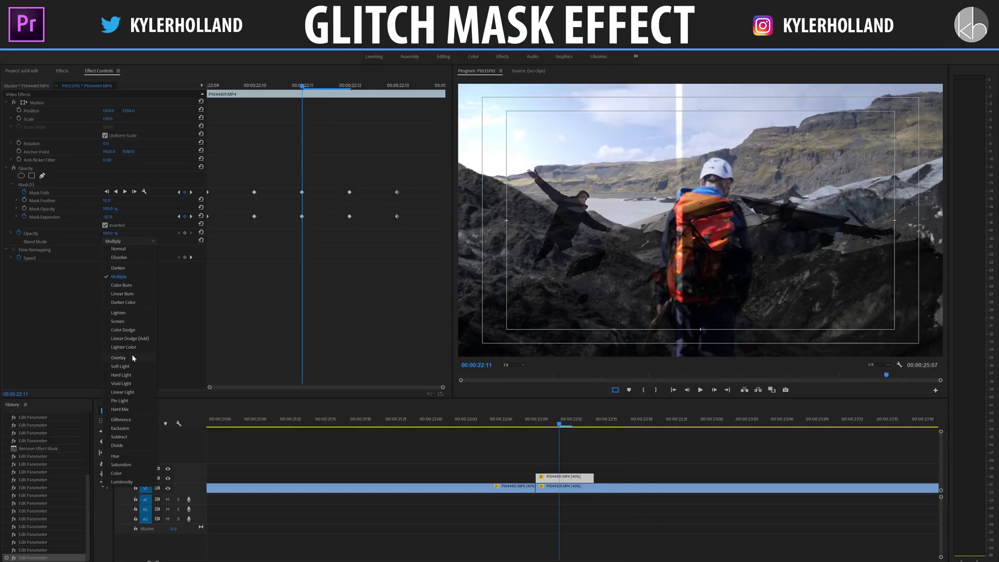
click(126, 328)
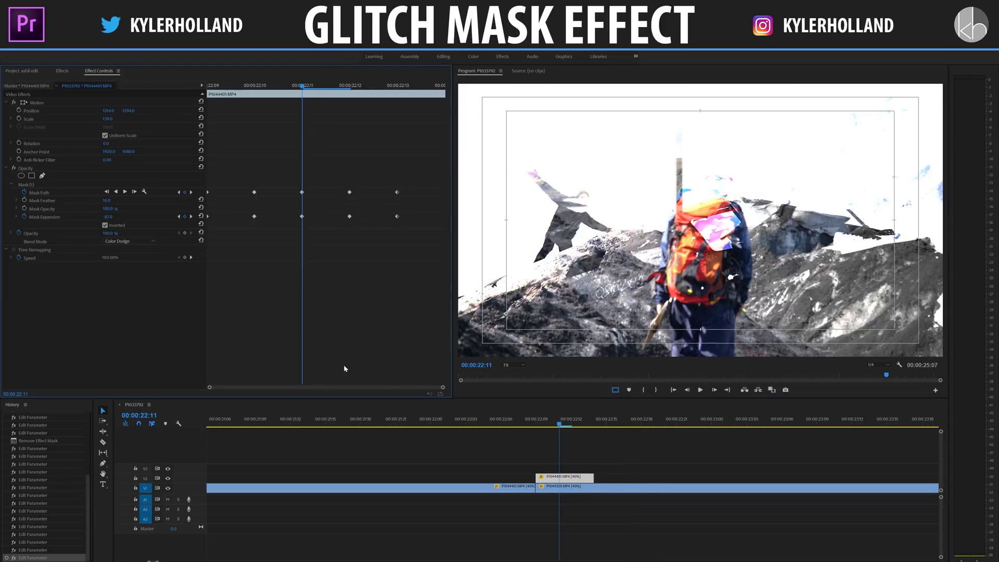
click(499, 423)
key(space)
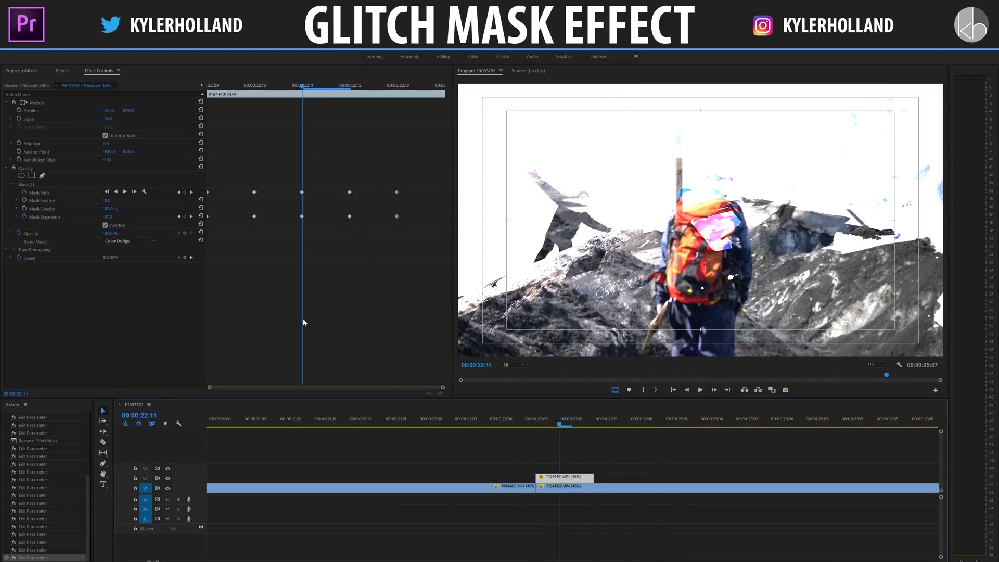
click(126, 242)
click(126, 245)
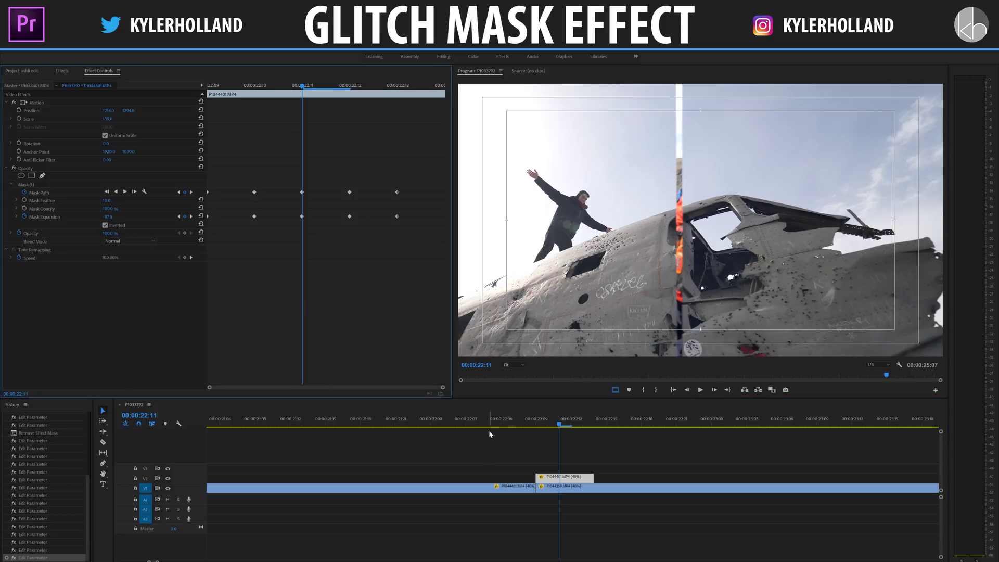
Save the overlapping piece's Opacity effect with its animated mask as a Scale-type preset named "i enjoyed this"
key(Right)
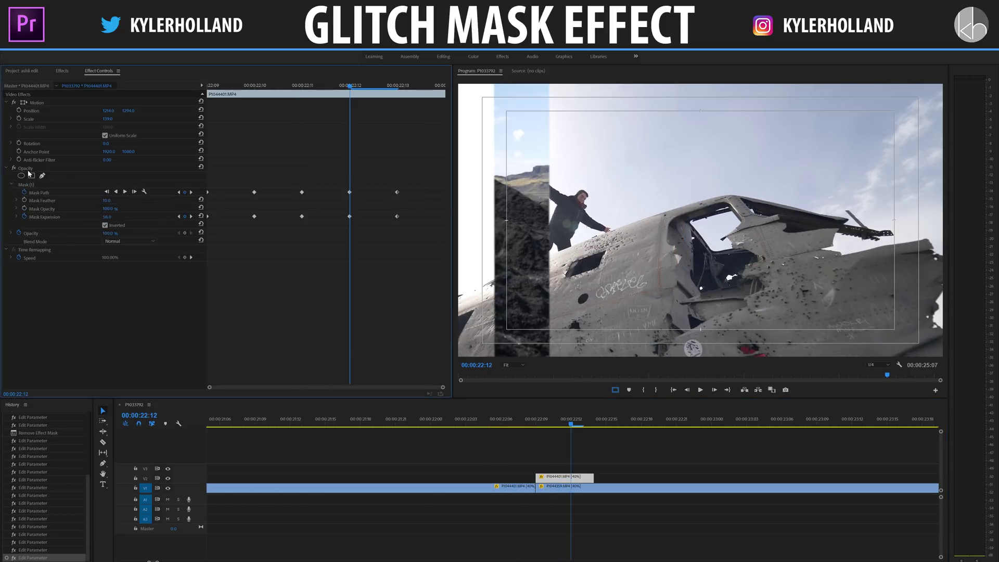
right_click(29, 169)
click(55, 182)
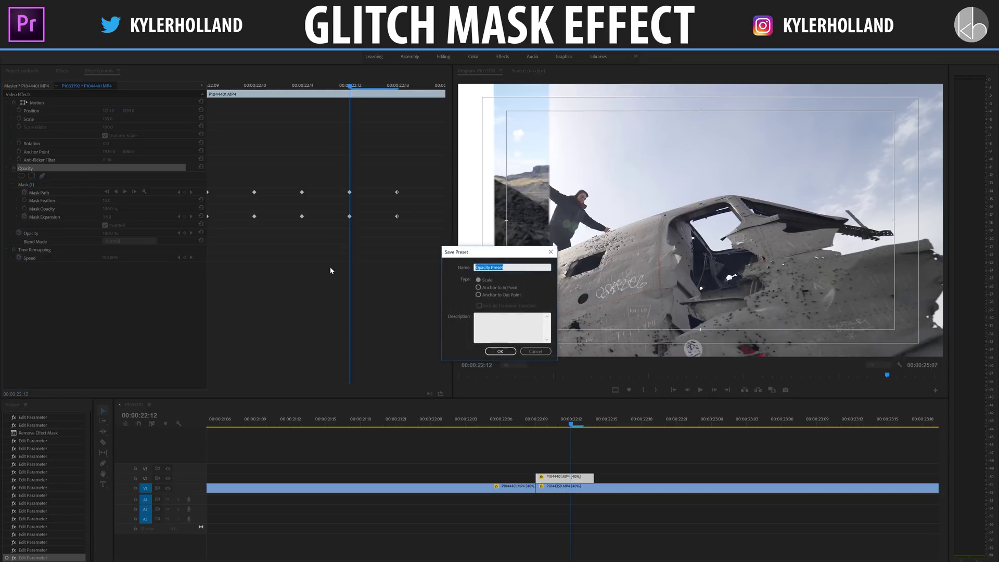
text(i enjoyed this)
click(500, 351)
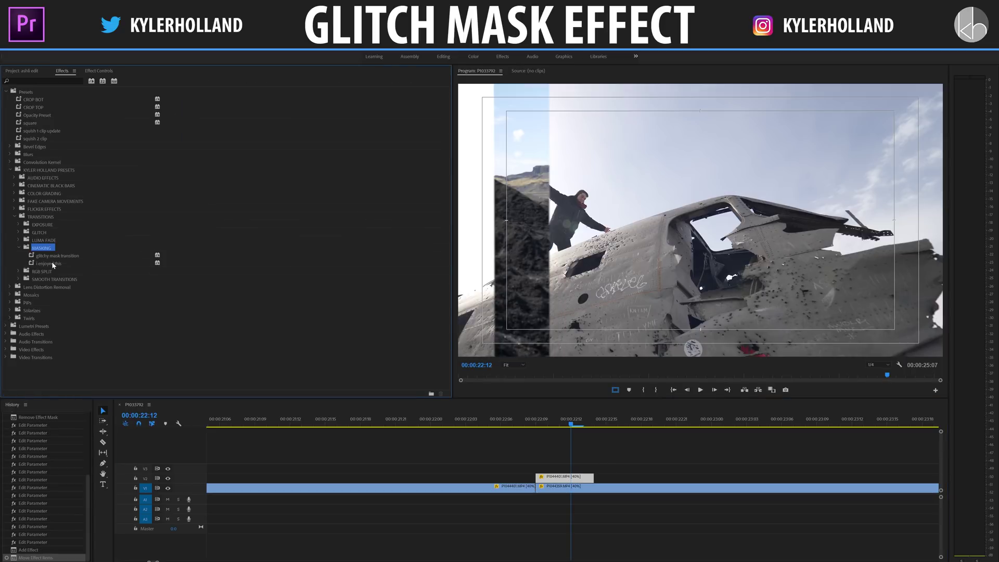
Apply the saved "i enjoyed this" preset to the overlapping piece and check the transition around 00:00:22:11
click(53, 264)
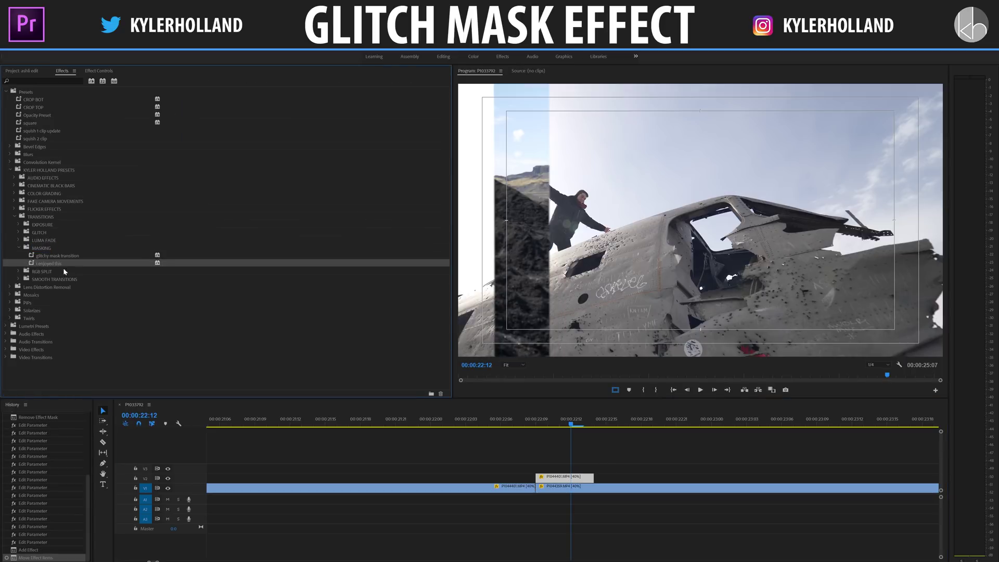
drag(45, 267, 564, 477)
click(564, 427)
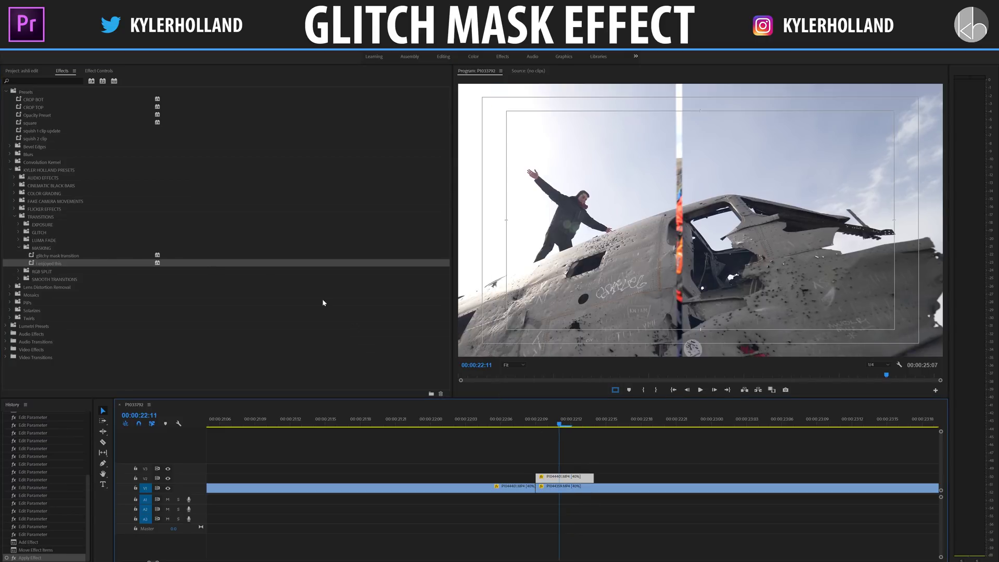
Delete the animated opacity mask from the overlapping piece between the plane wreck and hiker clips at 00:07:17:00
click(99, 71)
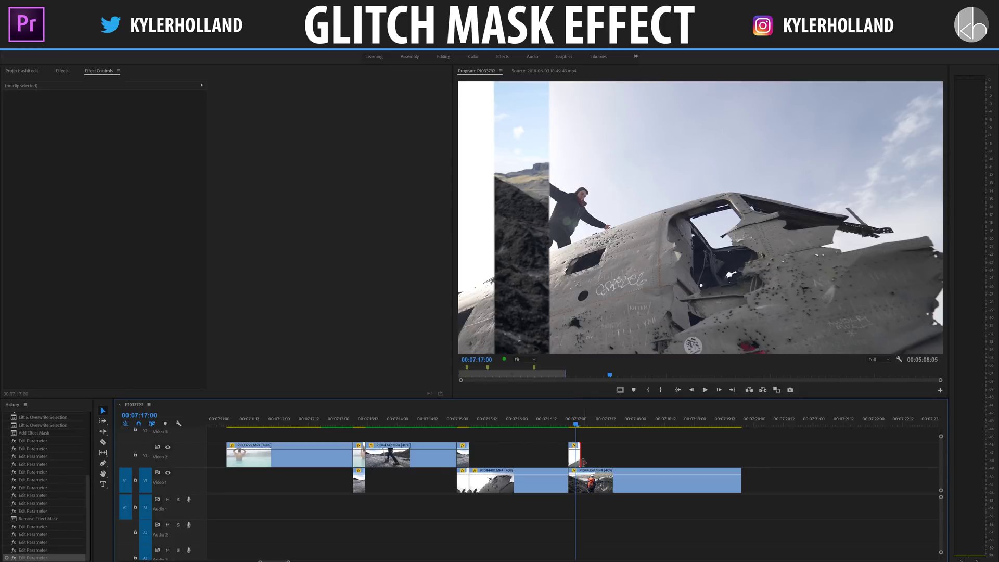
click(54, 184)
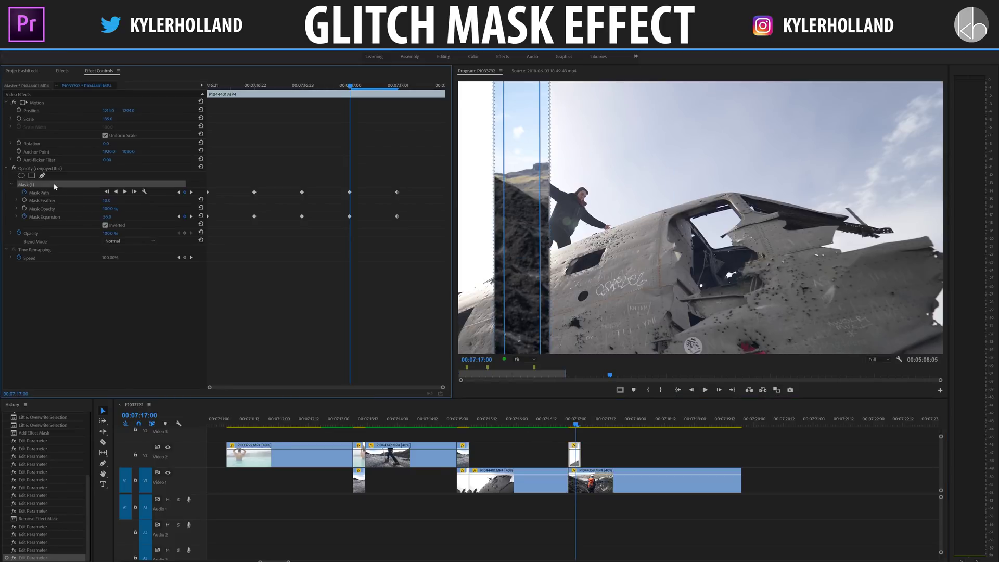
key(Delete)
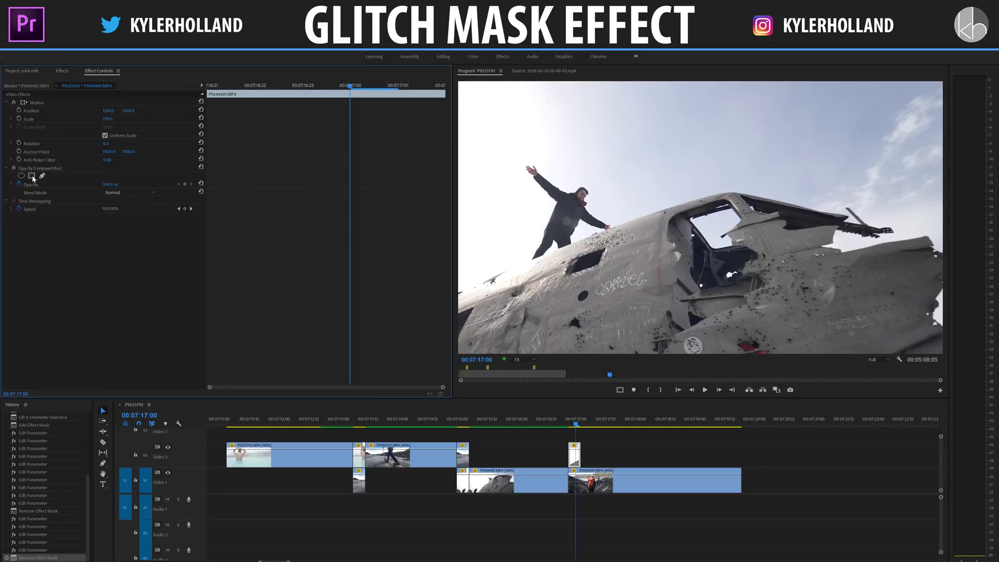
Add two four-point polygon opacity masks to the overlapping piece and place the second one to the right of the first
click(32, 175)
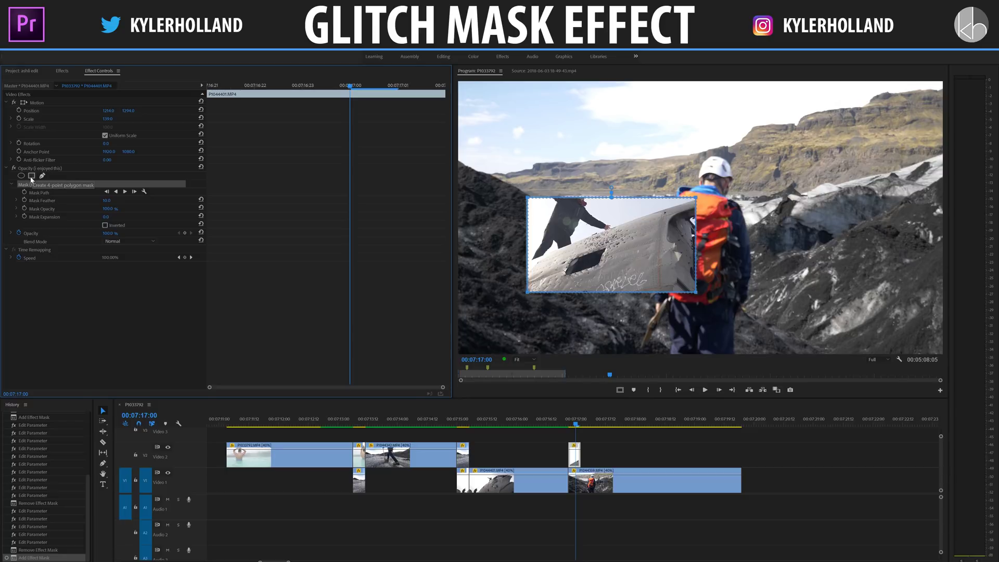
click(32, 175)
drag(577, 255, 800, 254)
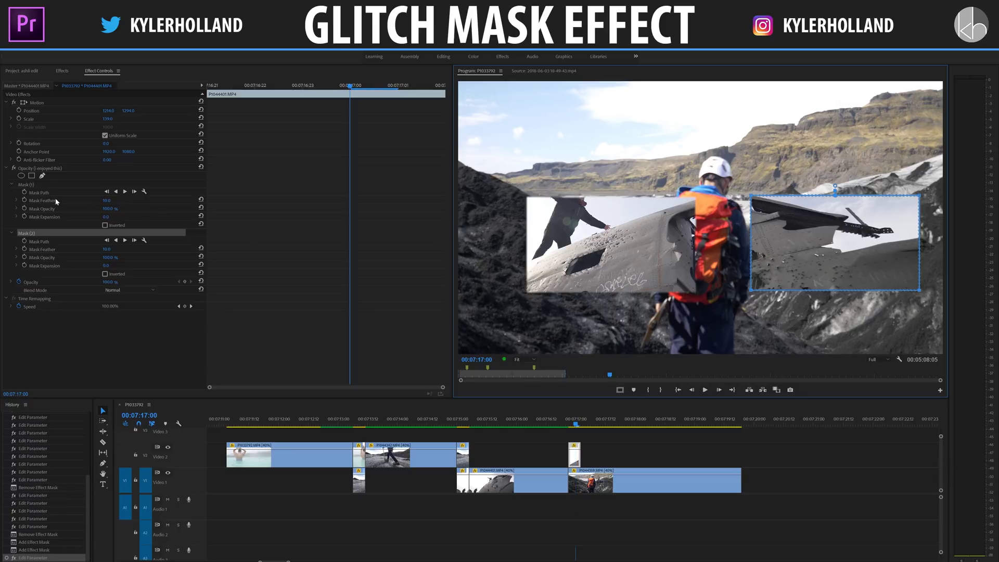
Stretch Mask (1) into a large quadrilateral covering most of the frame and move Mask (2) inside its centre
click(41, 185)
drag(695, 199, 876, 197)
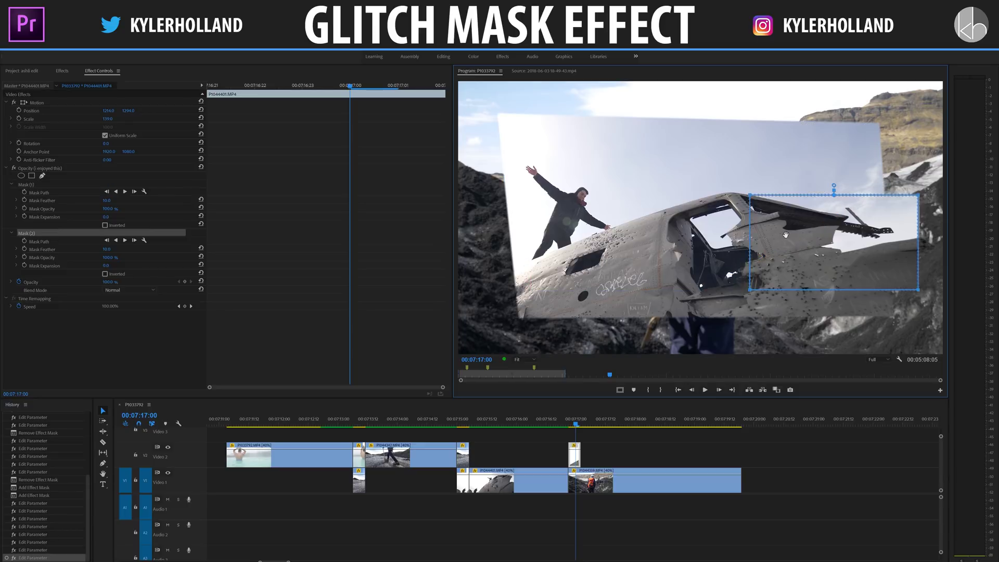
drag(786, 235, 688, 224)
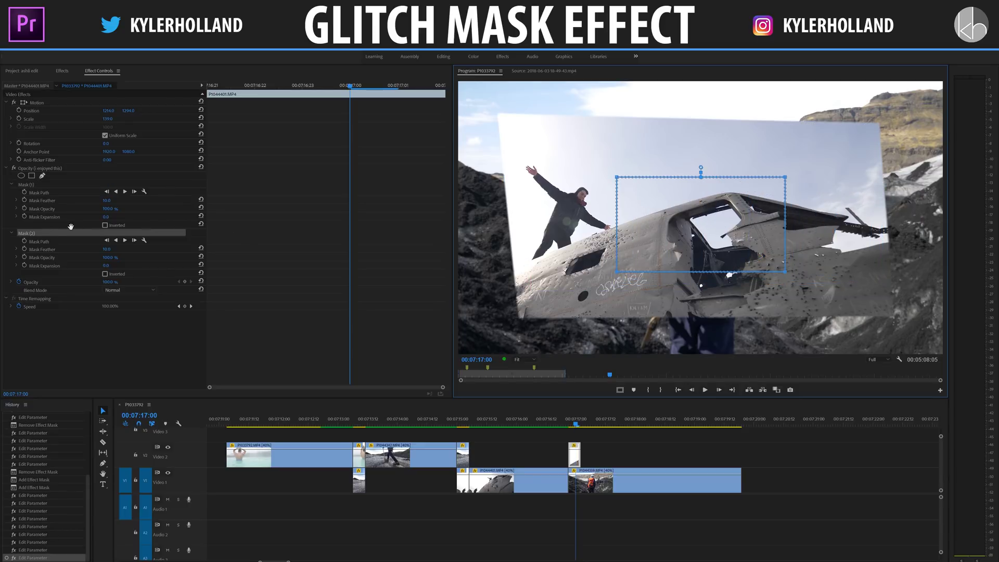
Invert Mask (1) and check the combined masks in the frame with the overlapping piece deselected
click(106, 225)
click(595, 458)
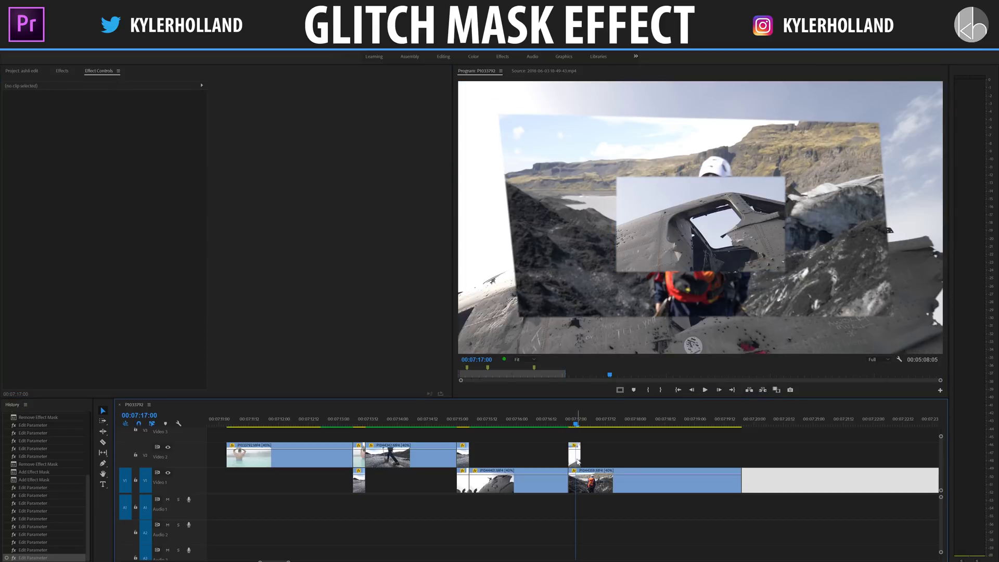
click(680, 244)
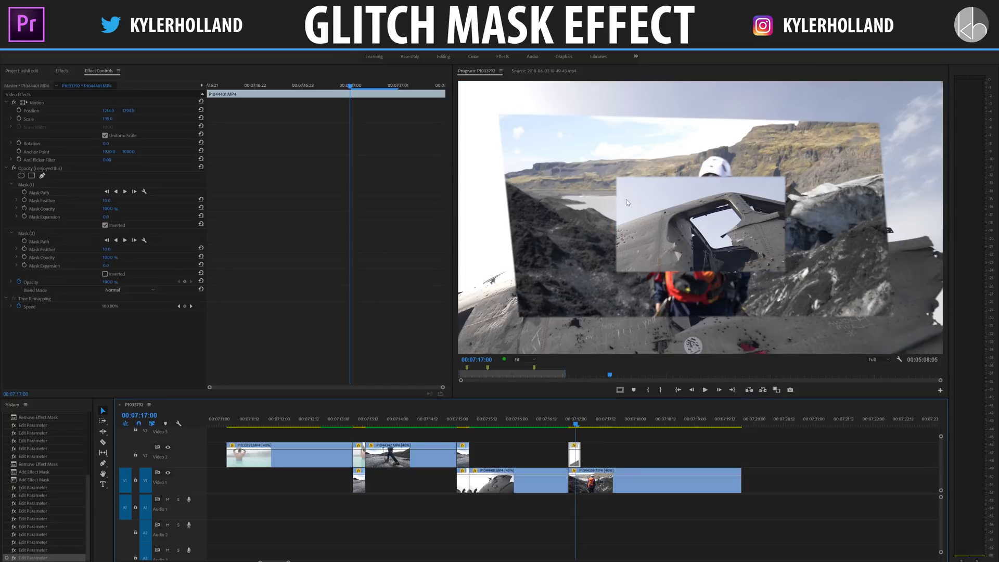
Stretch Mask (2) diagonally by pulling its upper-left and lower-right corners out to the matching corners of Mask (1)
click(411, 247)
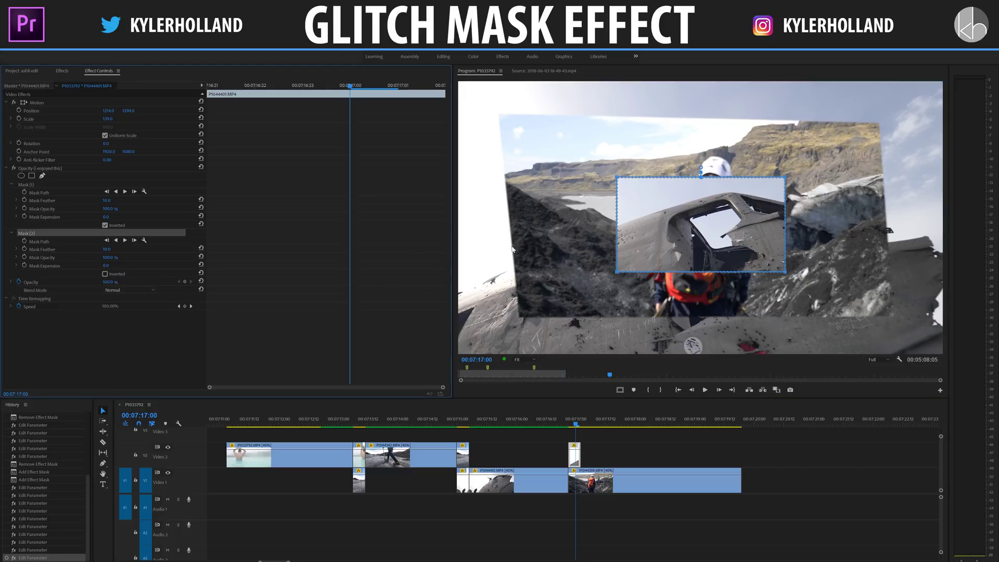
drag(619, 176, 498, 112)
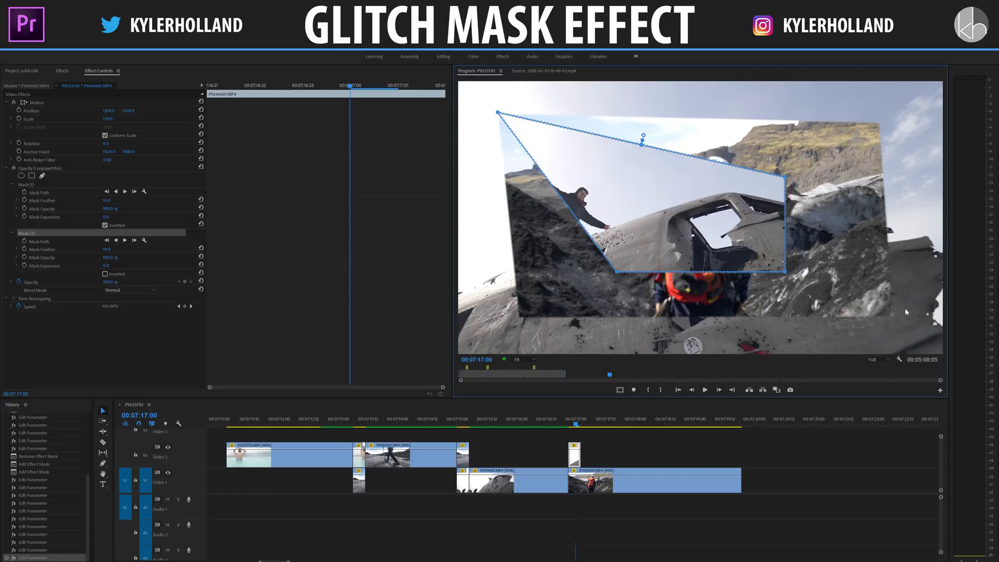
drag(906, 311, 896, 314)
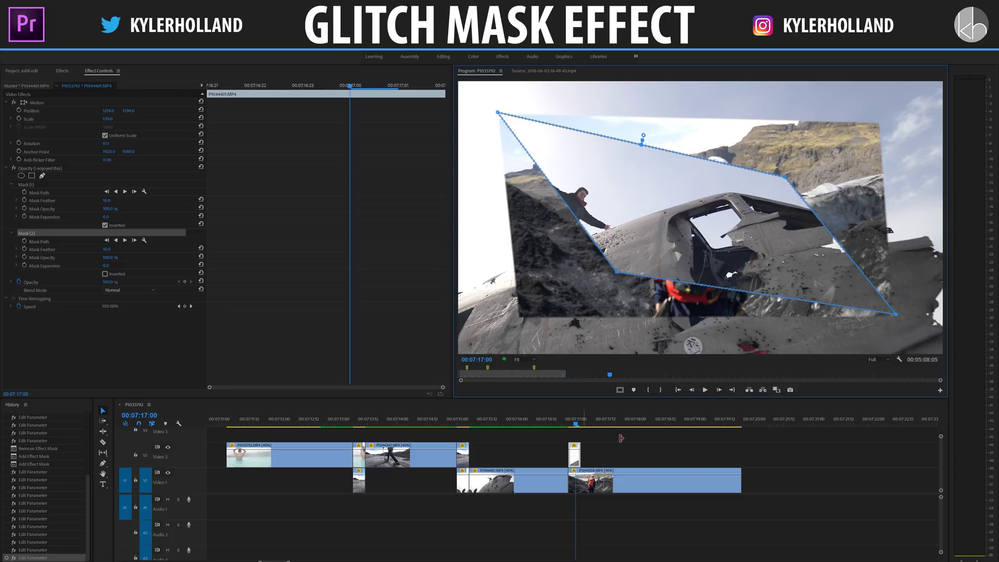